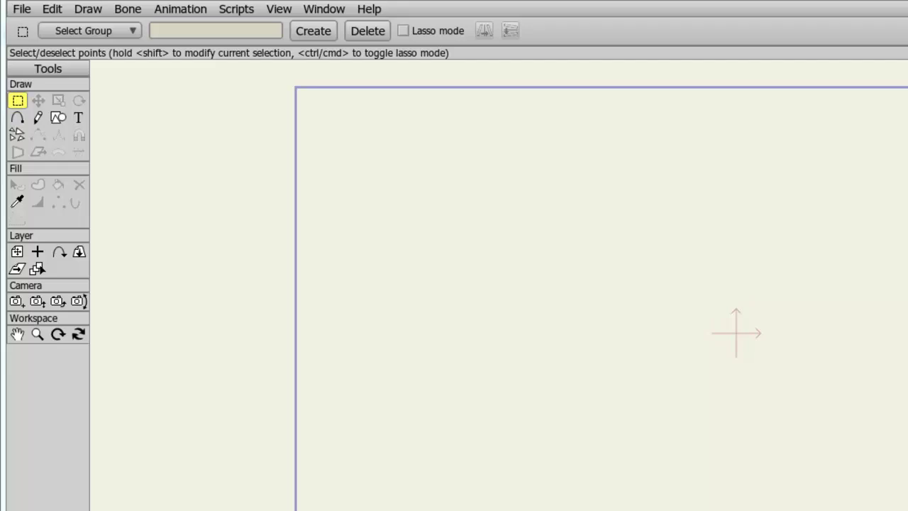
- Choose the star shape for drawing and set the fill colour to an orange-yellow
click(59, 118)
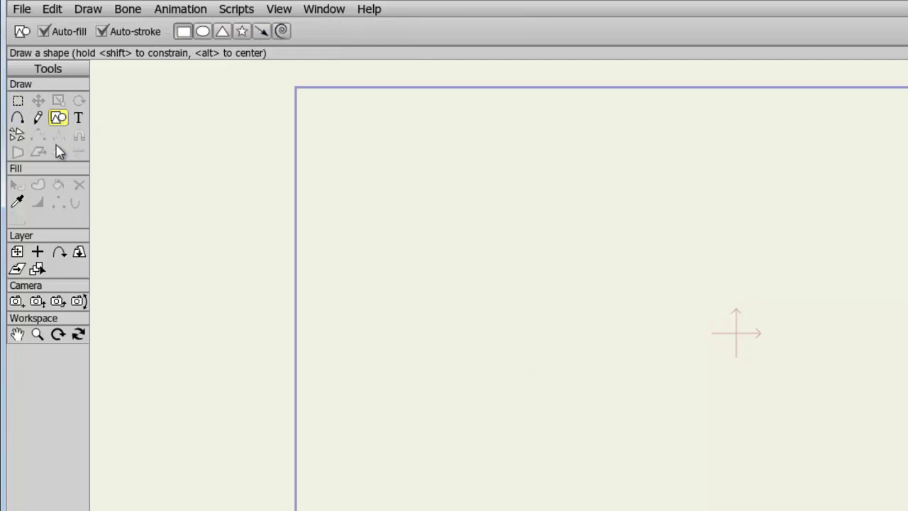
click(244, 32)
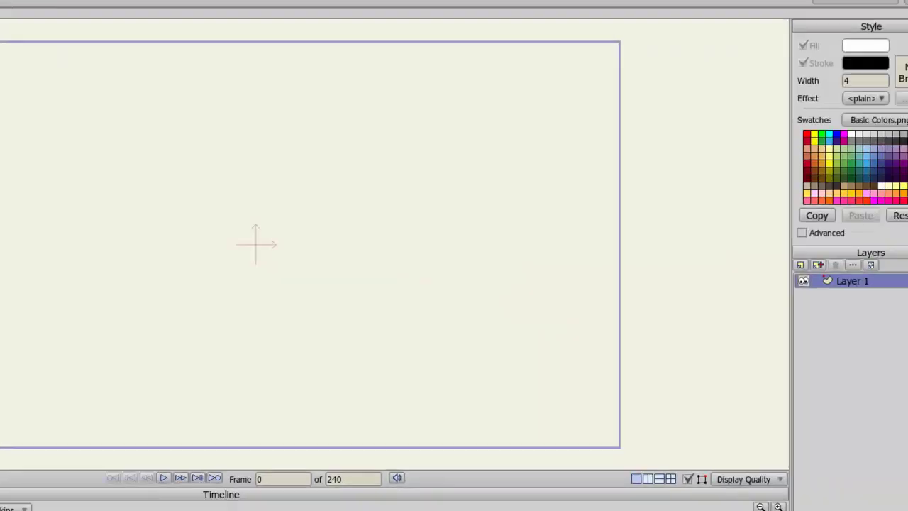
click(865, 45)
drag(312, 272, 316, 361)
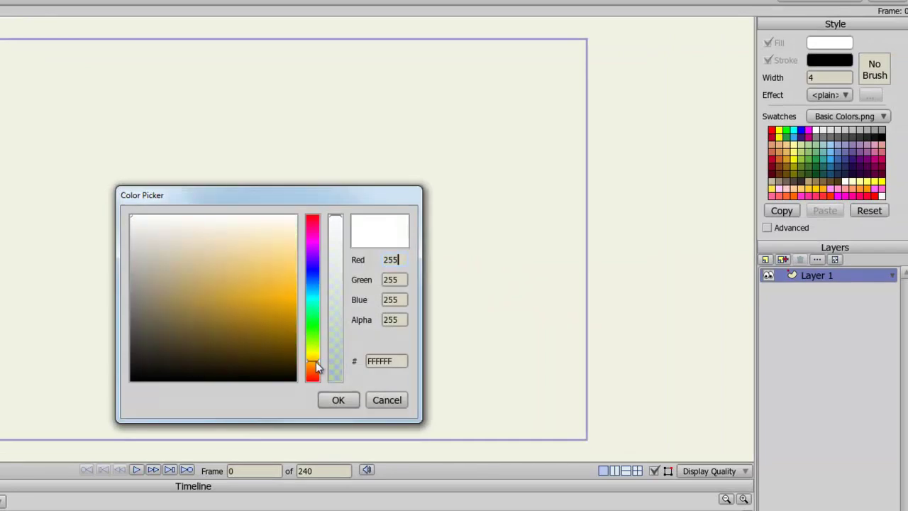
drag(278, 309, 273, 289)
click(332, 399)
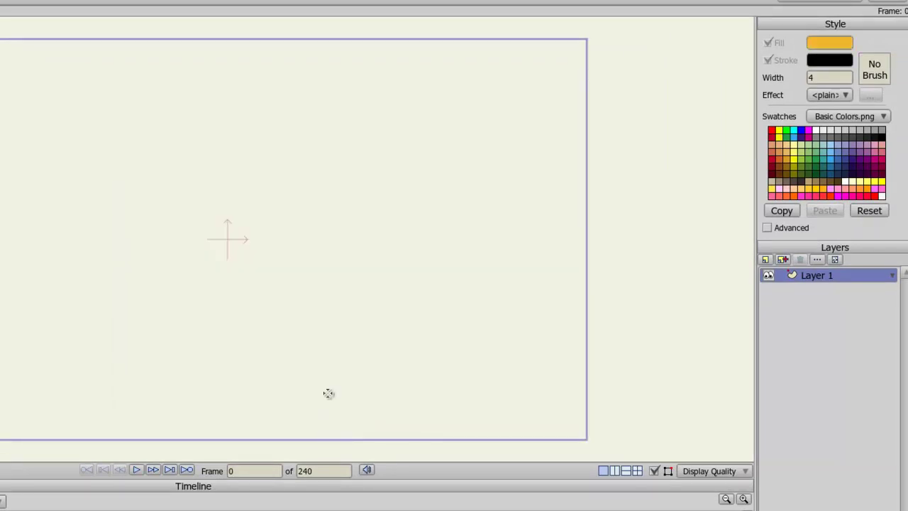
- Draw a large five-pointed star on Layer 1, scale it down to fit the canvas height and reposition it
drag(149, 144, 284, 332)
key(alt+a)
drag(62, 120, 146, 237)
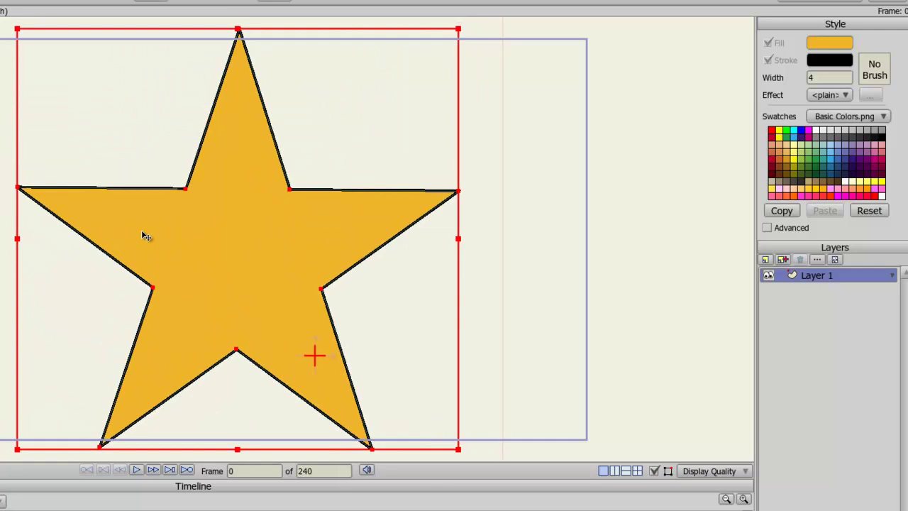
drag(462, 454, 447, 439)
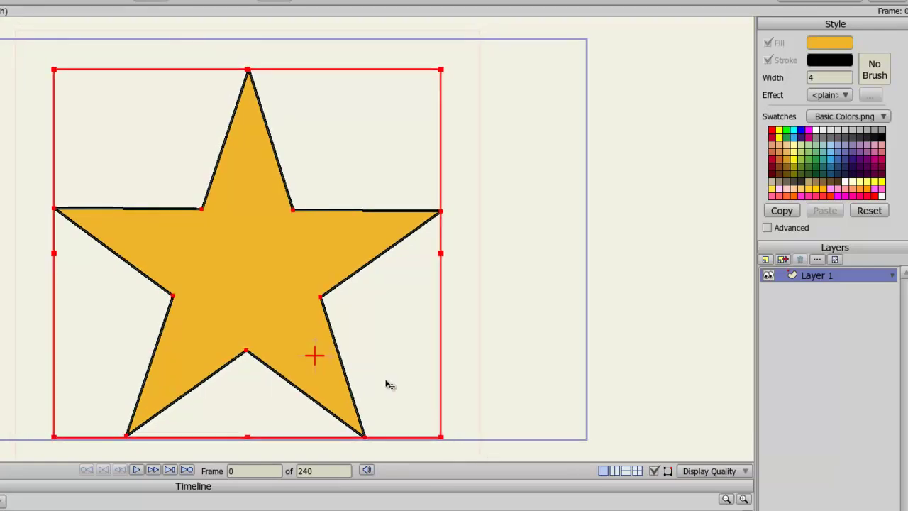
drag(309, 329, 296, 313)
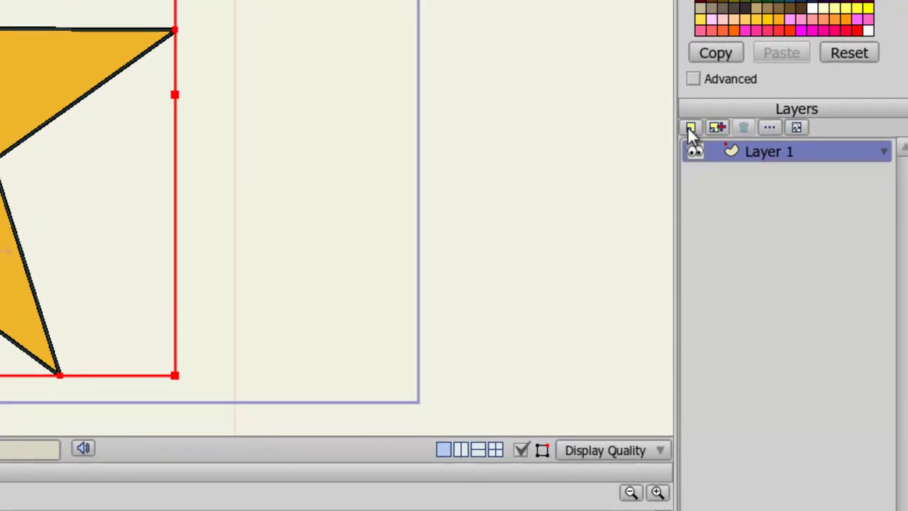
- Add a bone layer named "Star" and place Layer 1 inside it
click(688, 127)
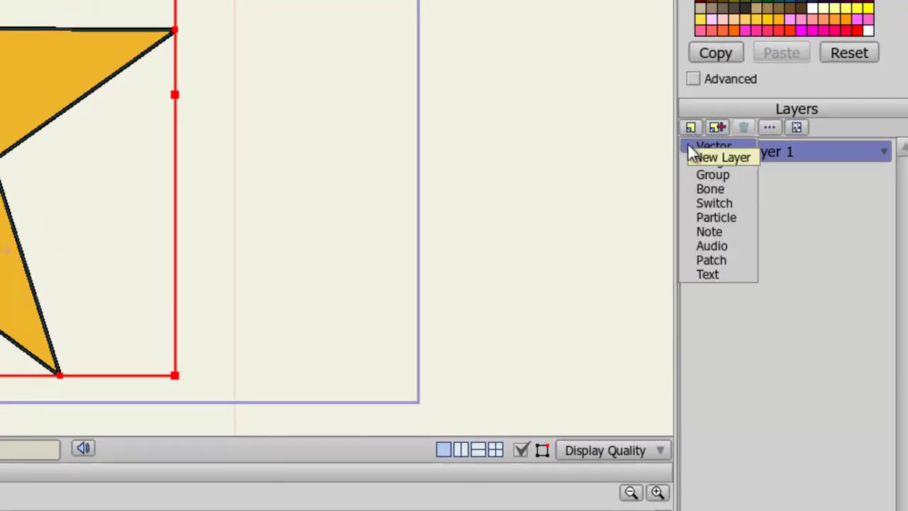
click(692, 191)
text(Star)
key(Return)
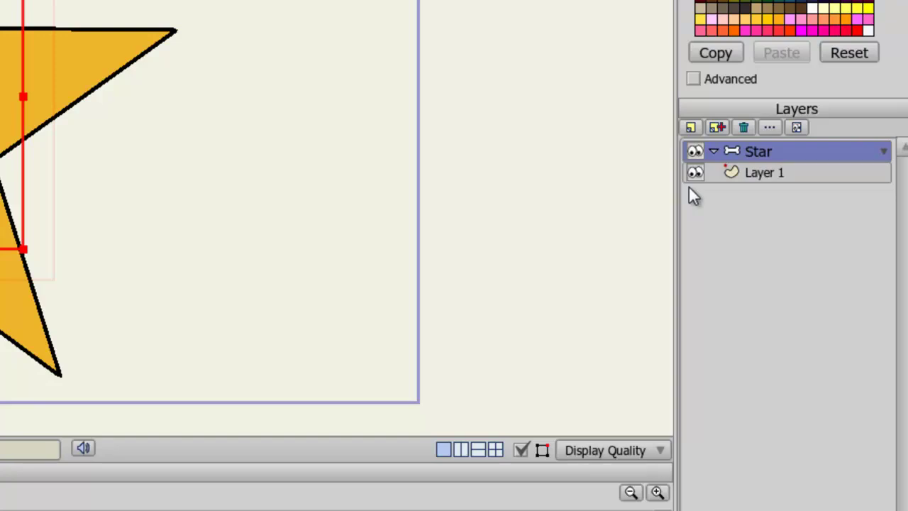
click(755, 171)
drag(755, 170, 758, 156)
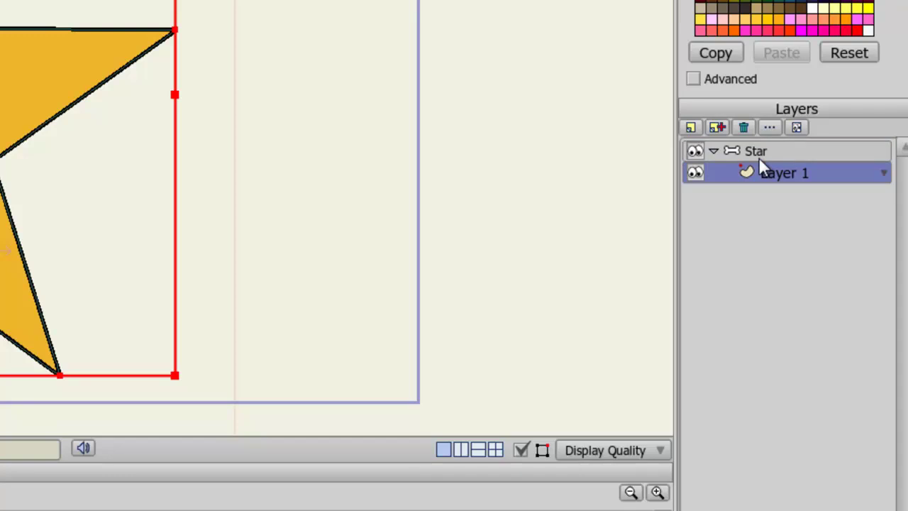
- On the Star layer, add one bone inside each of the star's five points, starting with the upper point
click(761, 149)
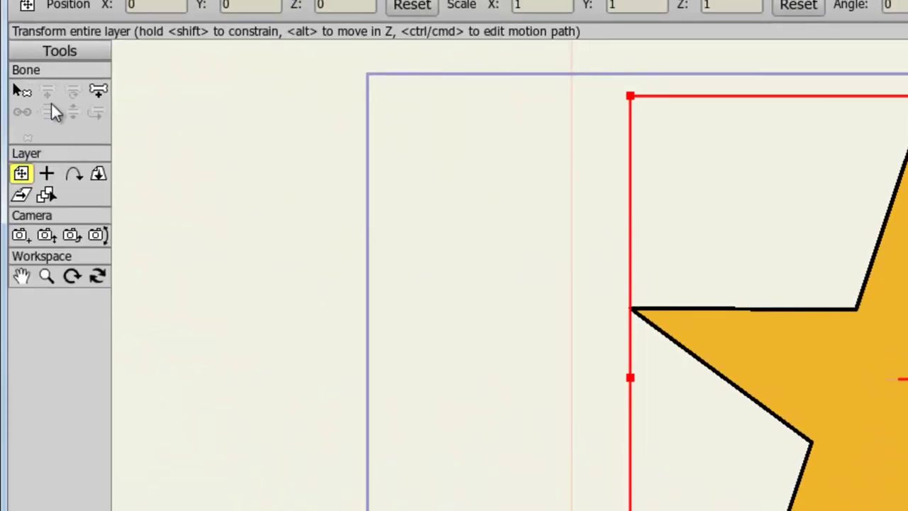
click(95, 91)
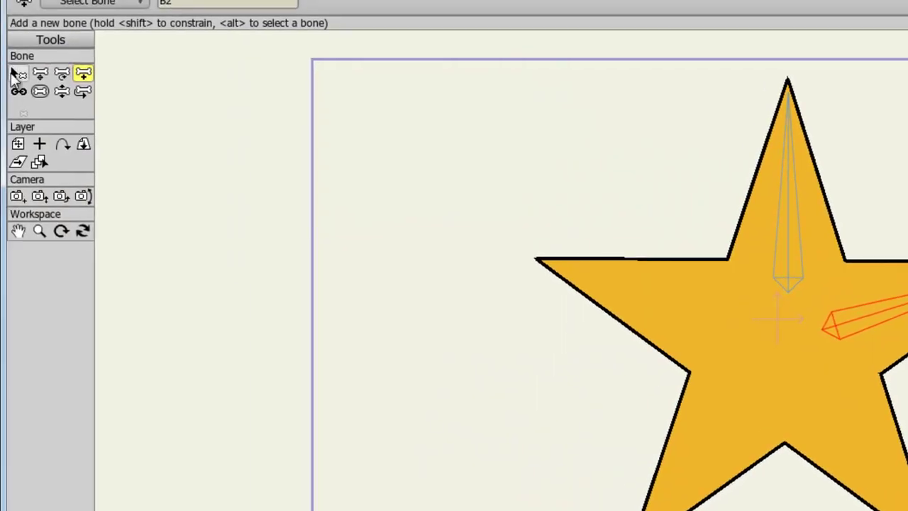
click(18, 75)
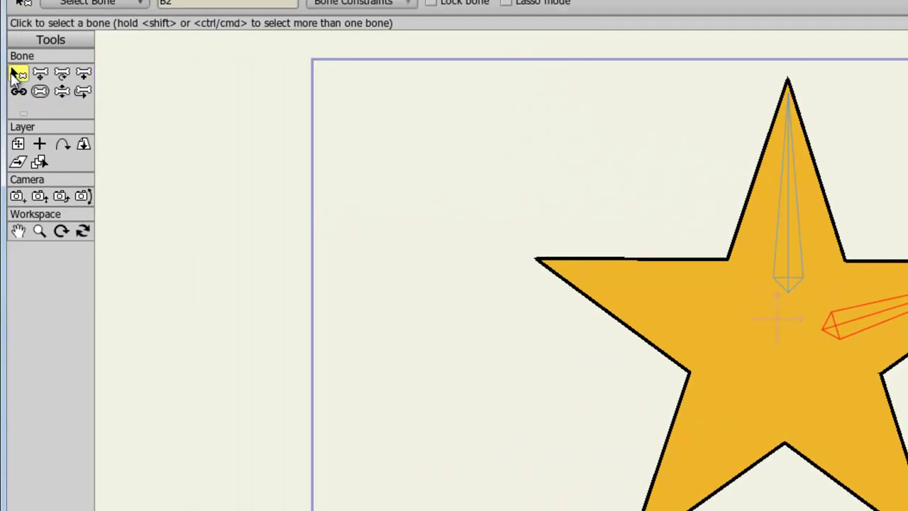
click(791, 170)
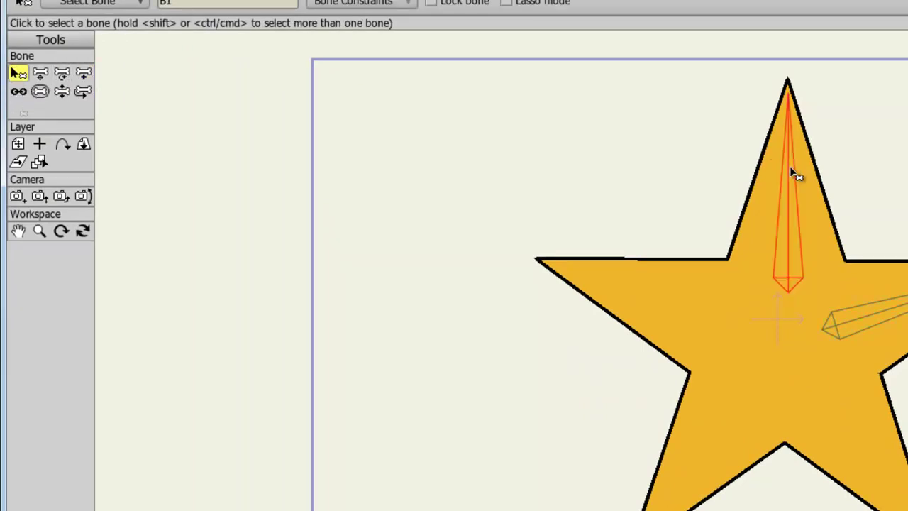
click(83, 73)
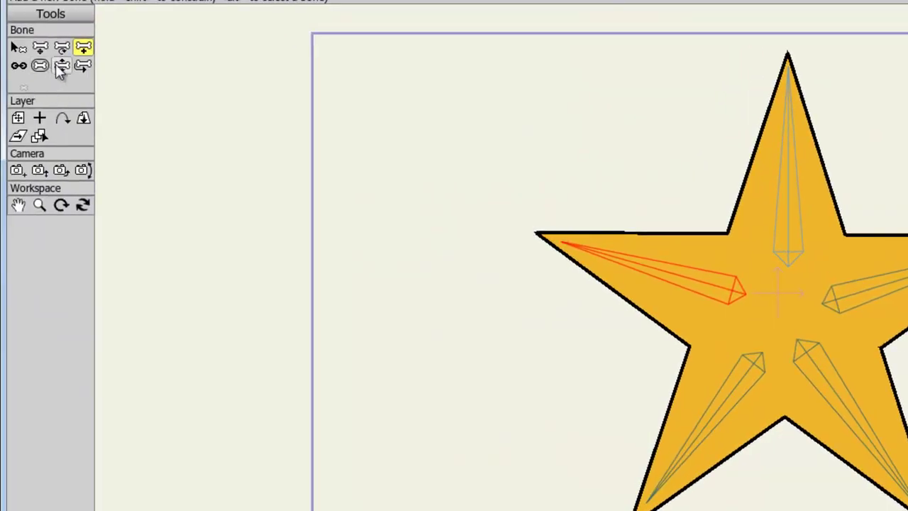
- Test-bend the star's points with Manipulate Bones and reduce the strength of the upper-left point's bone to 0.62
click(59, 65)
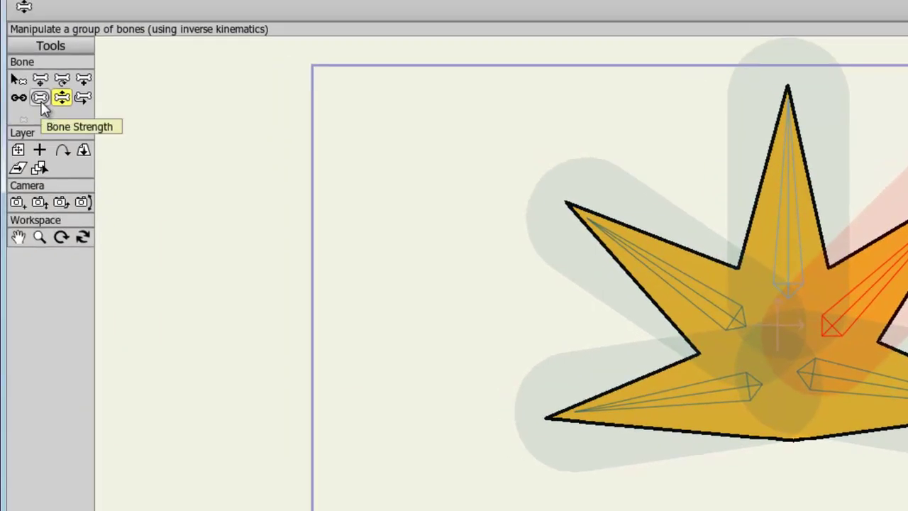
click(40, 99)
drag(707, 312, 615, 327)
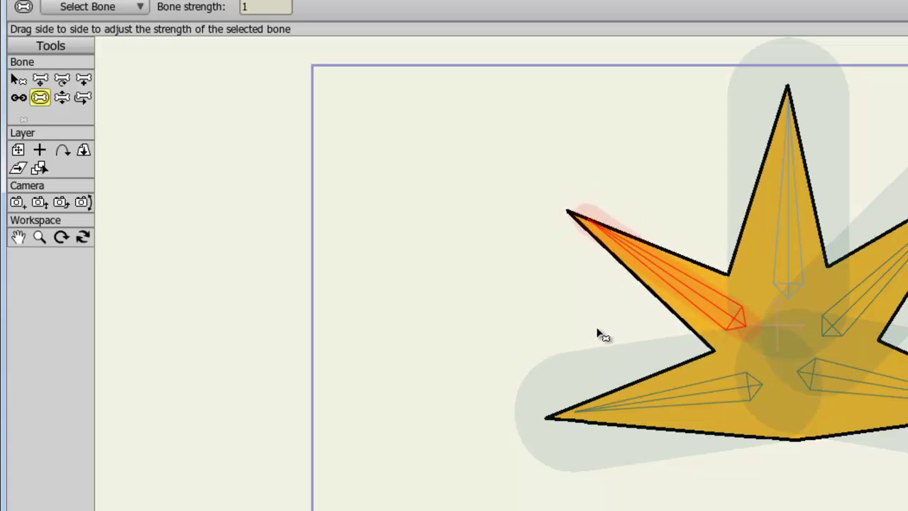
drag(595, 336, 649, 308)
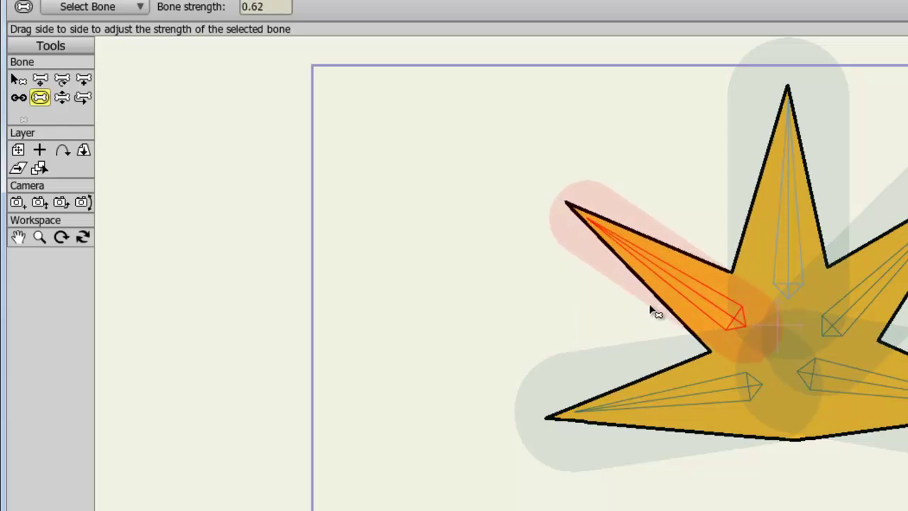
- Pose the star's bones with Manipulate Bones at frame 36 and scrub the timeline to preview the motion
click(66, 104)
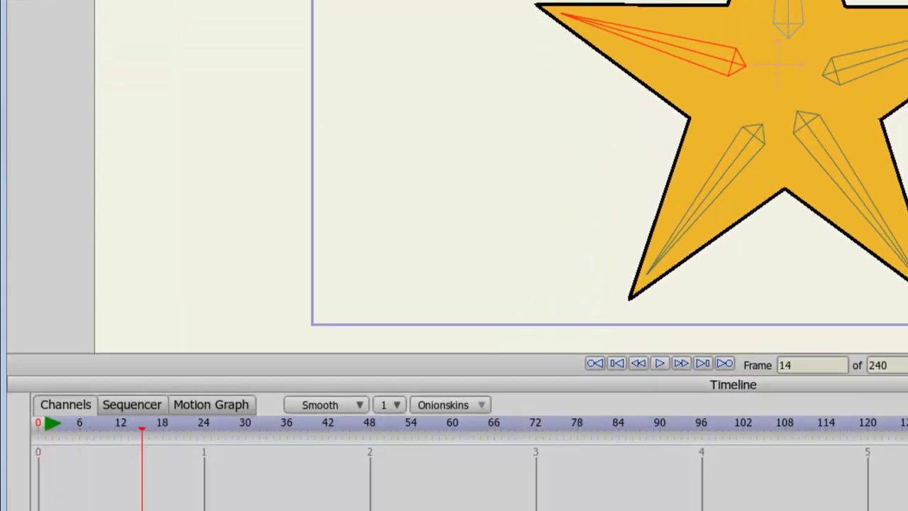
drag(142, 425, 288, 426)
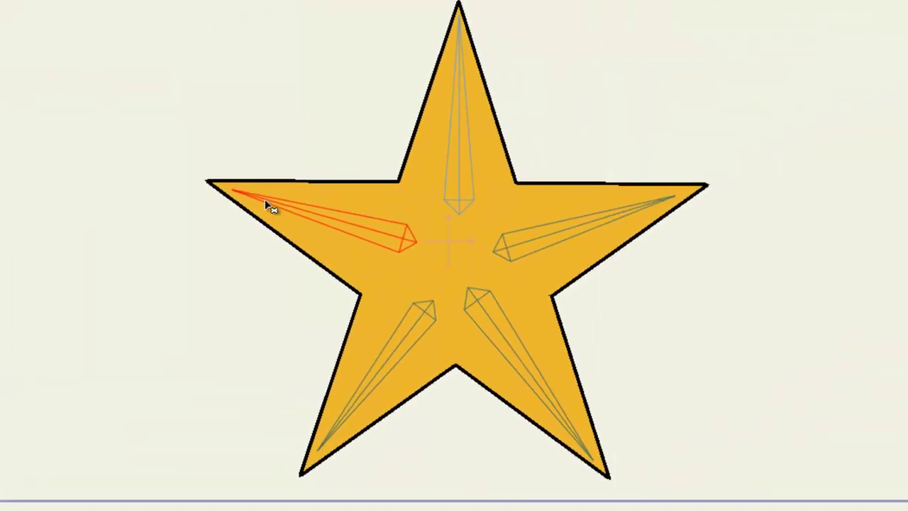
drag(459, 105, 443, 218)
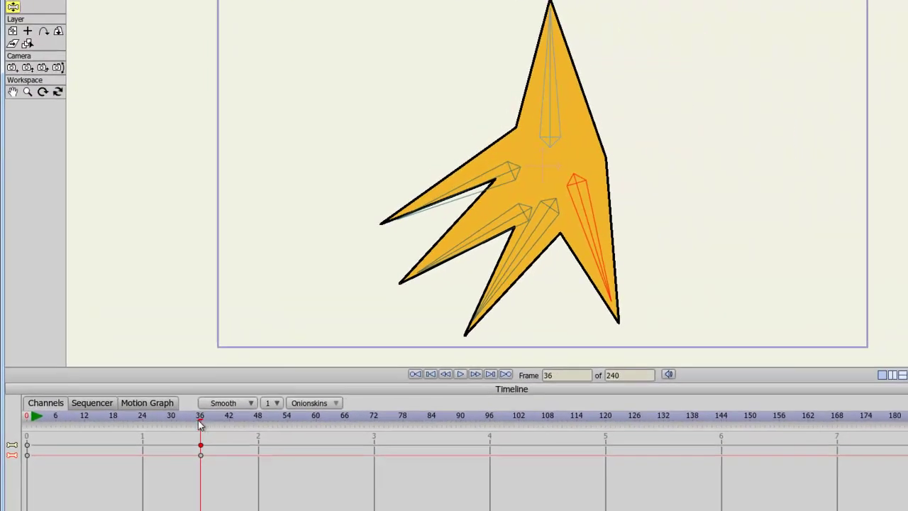
click(162, 389)
drag(112, 424, 51, 424)
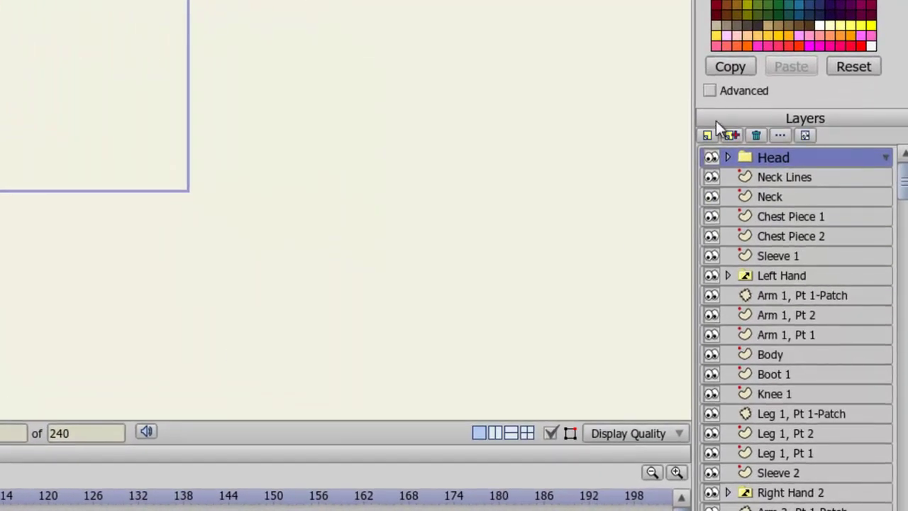
- Add a bone layer named "Character" above the Head layer in the character file
click(710, 136)
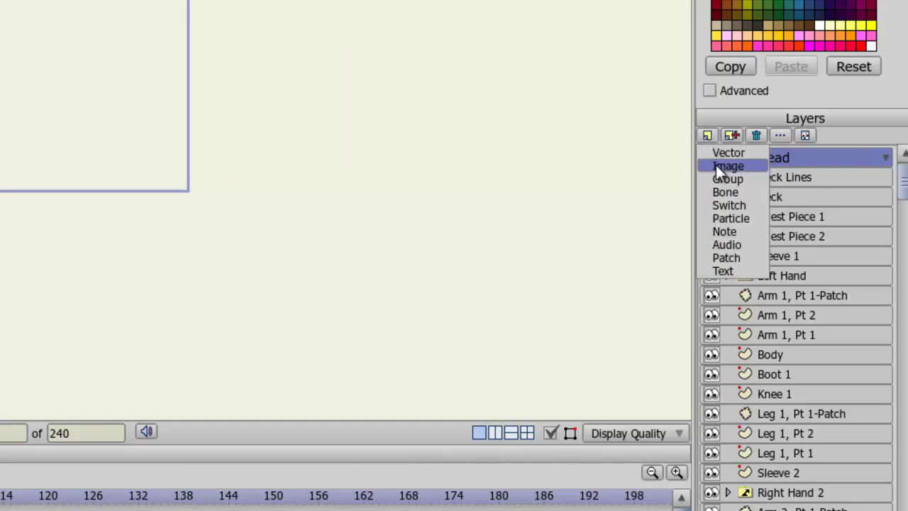
click(721, 193)
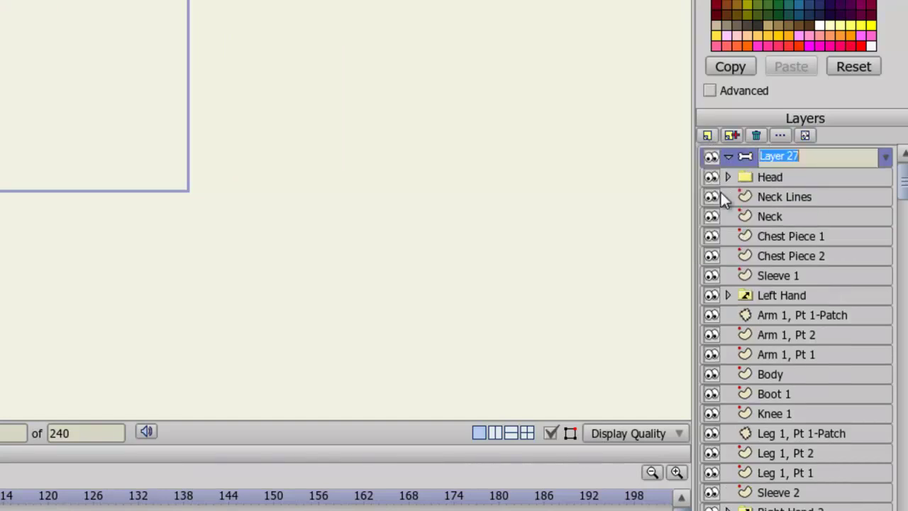
text(cH)
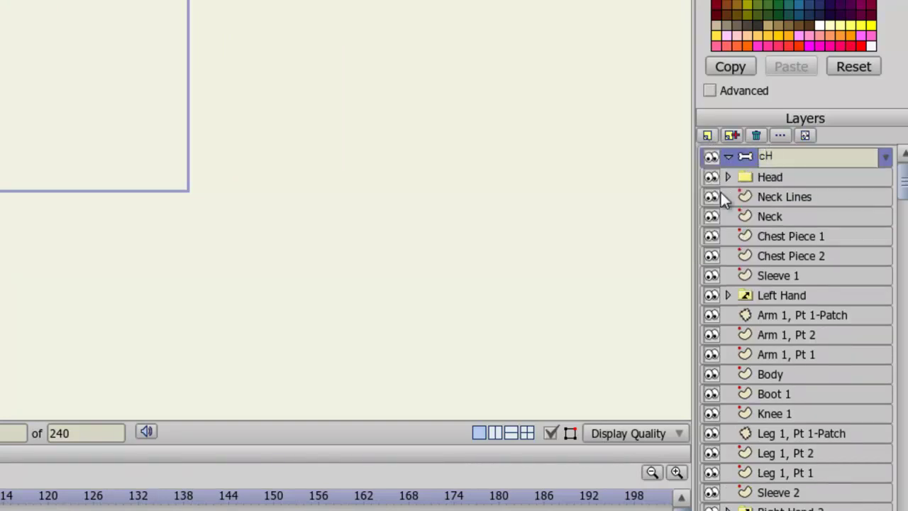
key(BackSpace)
key(BackSpace)
text(Character)
key(Return)
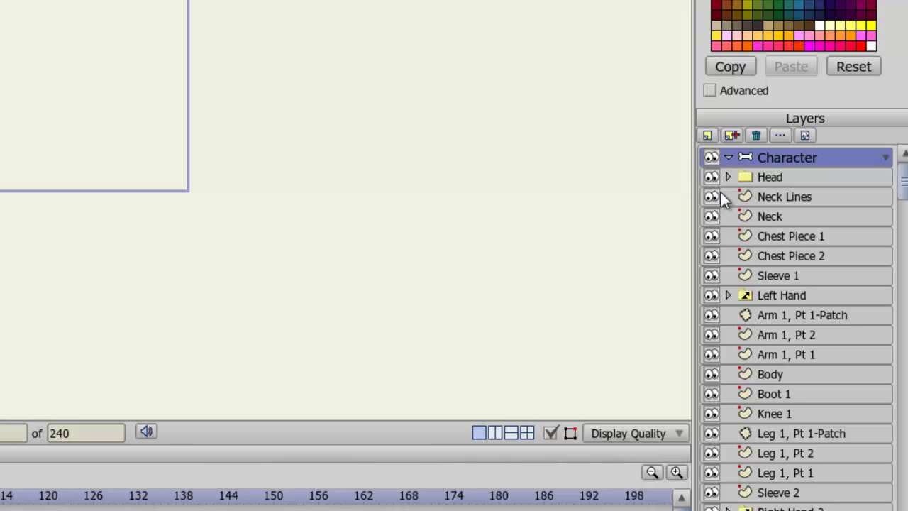
- Select all layers from Head through Leg 2, Pt1 and place them inside the Character bone layer
click(793, 178)
drag(904, 181, 905, 485)
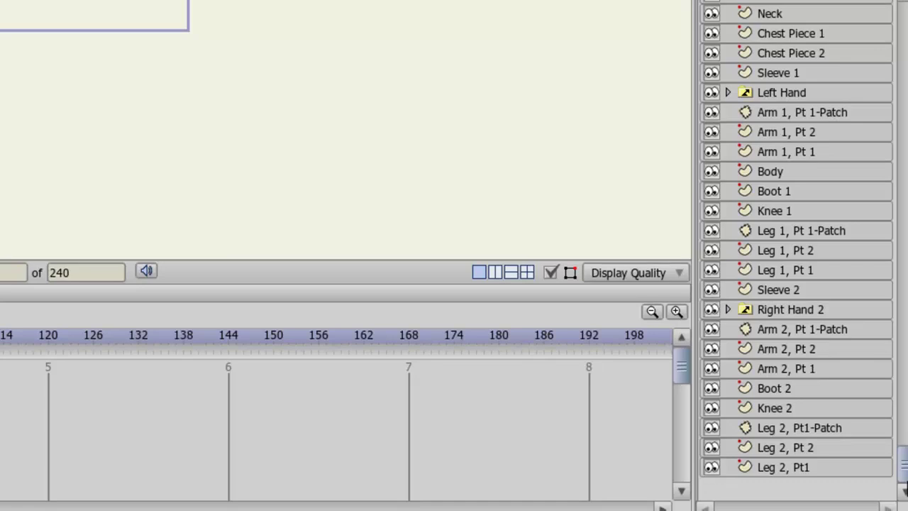
shift+click(800, 469)
drag(901, 460, 888, 12)
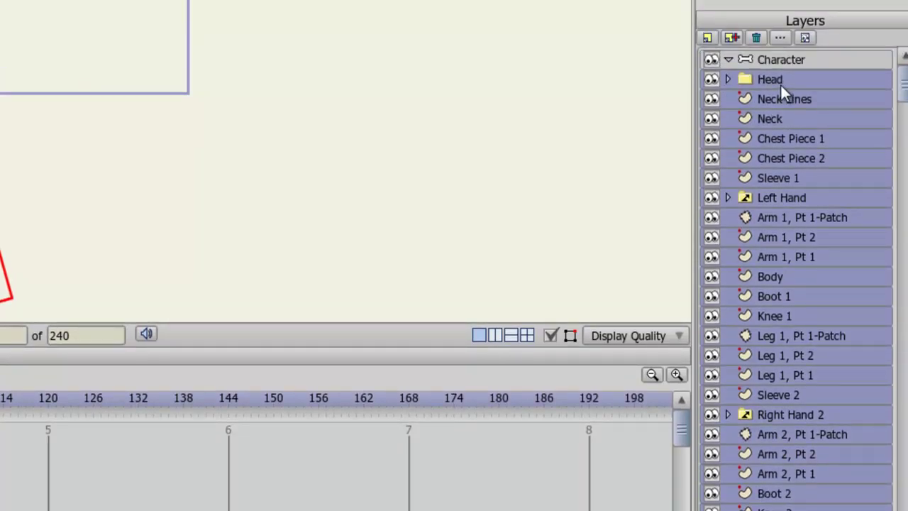
drag(779, 83, 782, 64)
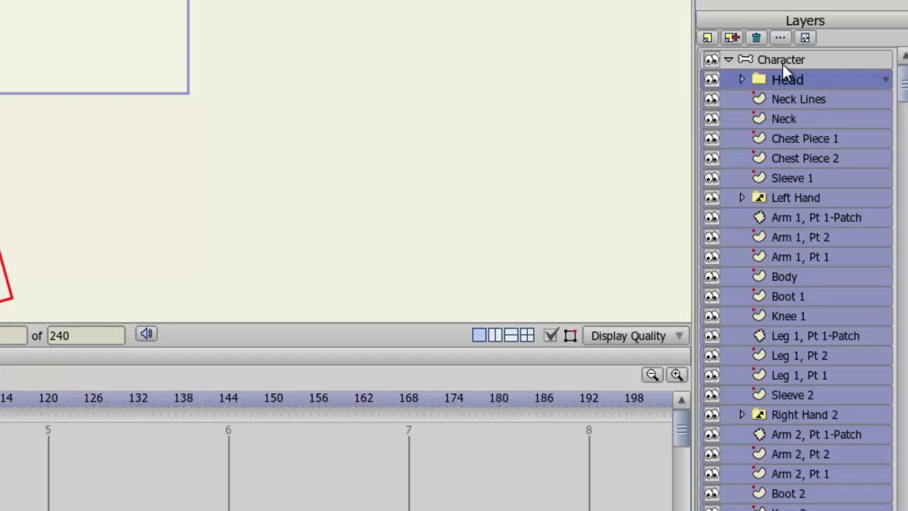
- Collapse and re-expand the Character layer to check it, and shift the whole figure up inside the canvas frame
click(728, 59)
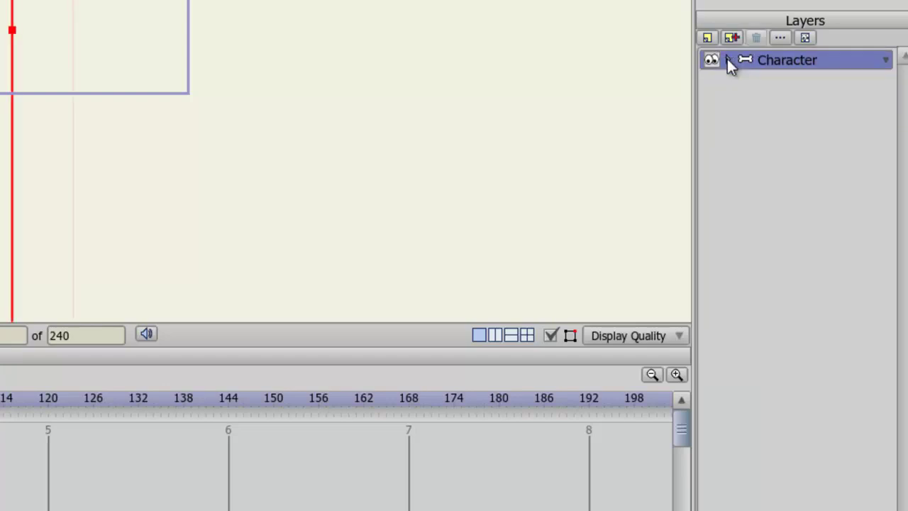
click(727, 59)
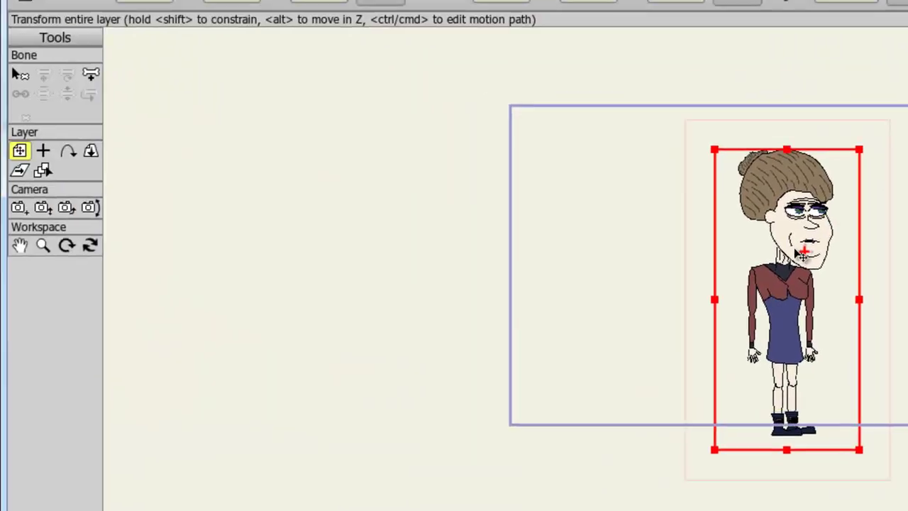
drag(794, 251, 803, 225)
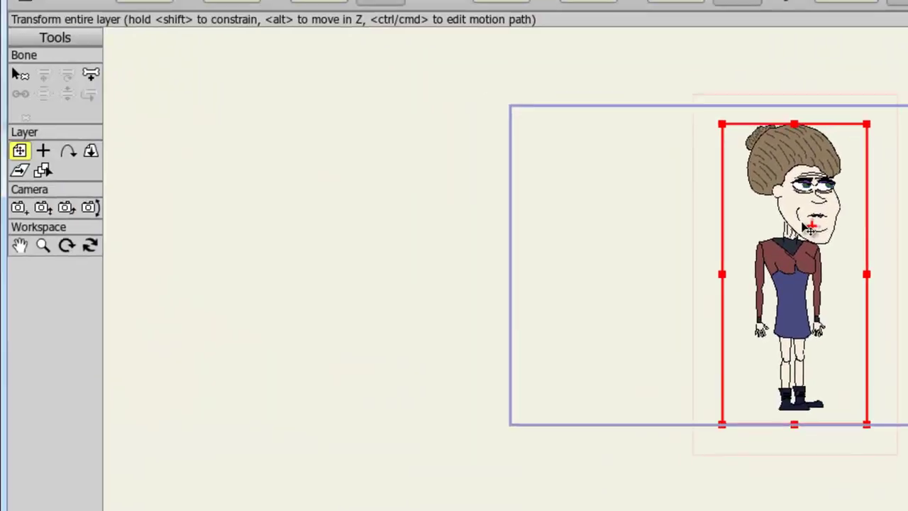
- With the torso bone as parent, add an upper-arm bone from the character's left-hand shoulder on the canvas to the elbow
scroll(848, 263, up, 3)
scroll(847, 213, up, 2)
scroll(795, 268, up, 3)
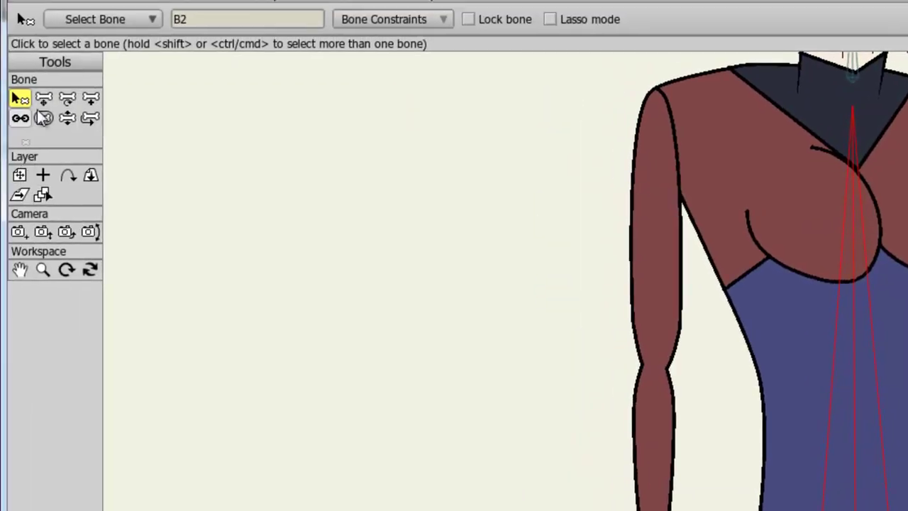
click(90, 99)
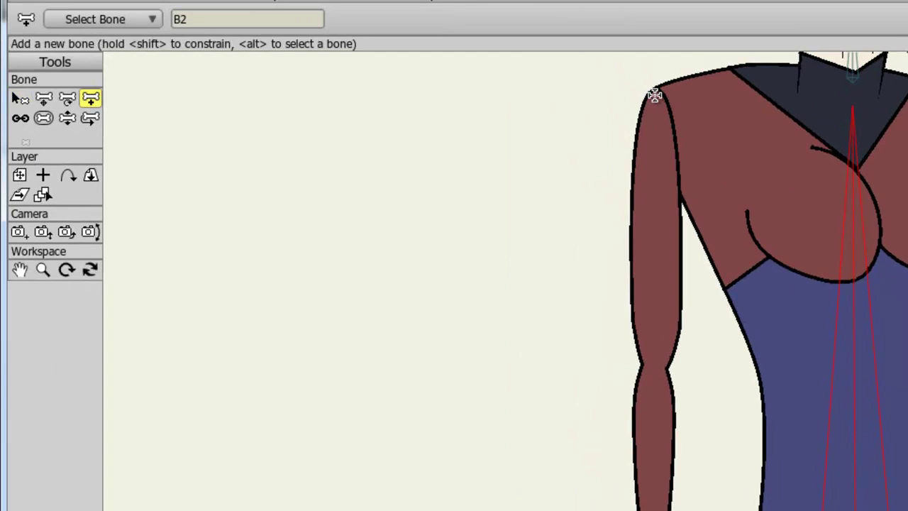
drag(654, 95, 654, 354)
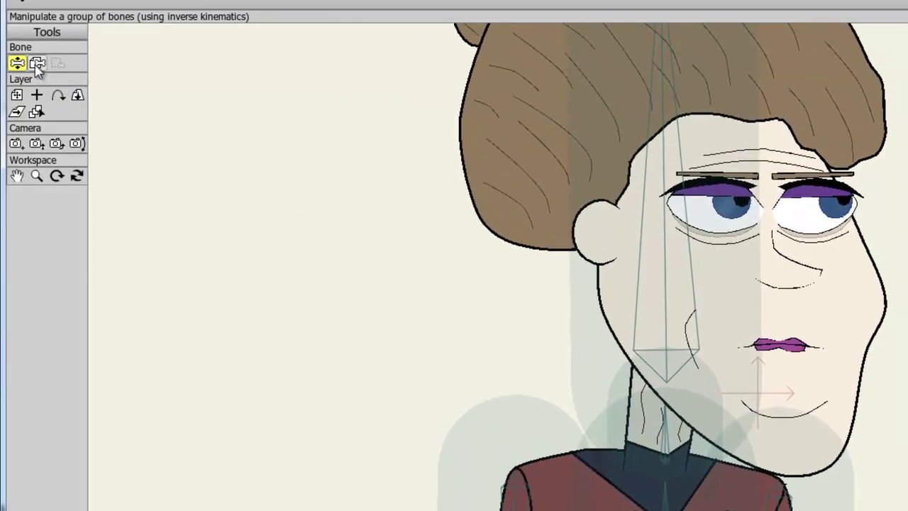
- Bind the Head layer to the head bone with the Bind Layer tool
click(37, 64)
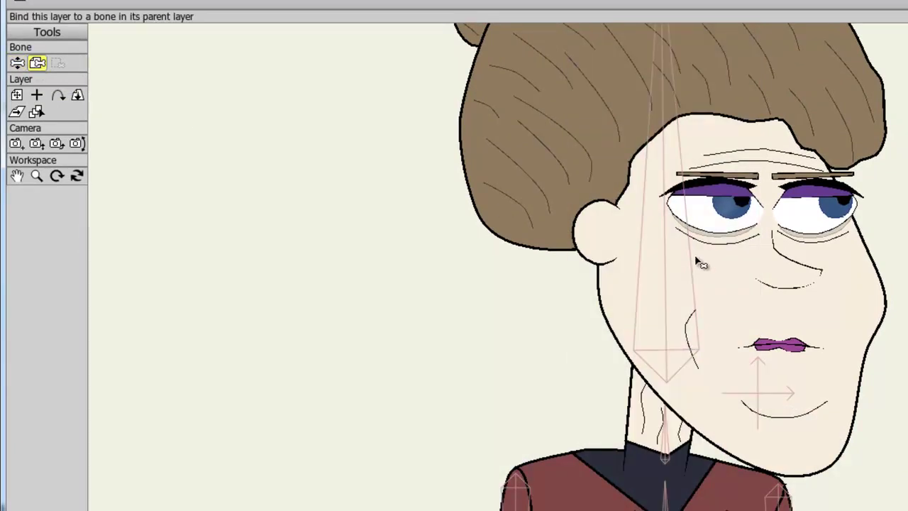
click(670, 249)
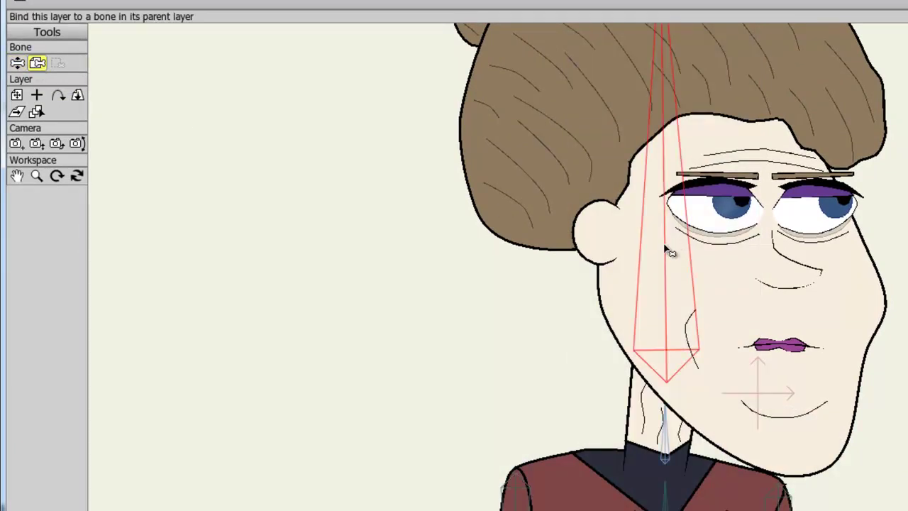
mouse_move(651, 242)
mouse_down()
mouse_move(674, 127)
mouse_move(597, 122)
mouse_move(590, 140)
mouse_up()
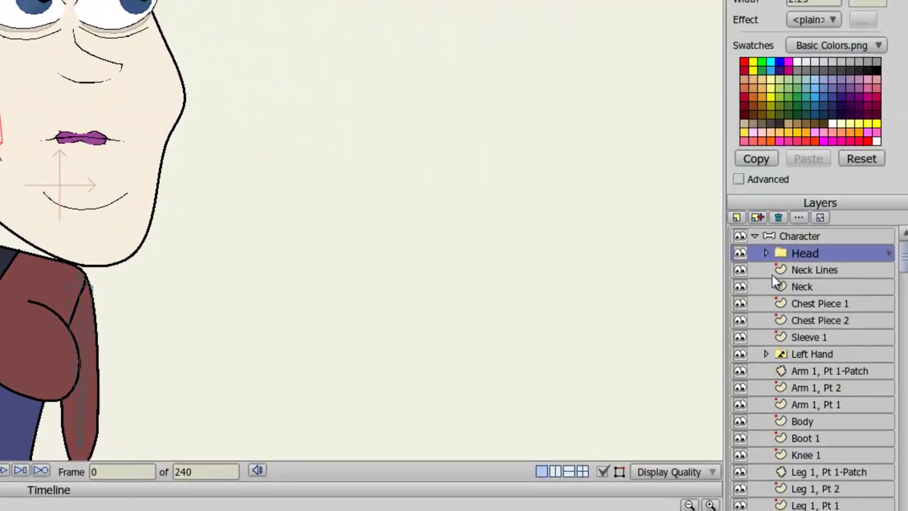
- Bind the Neck Lines and Neck layers to the neck bone
click(884, 285)
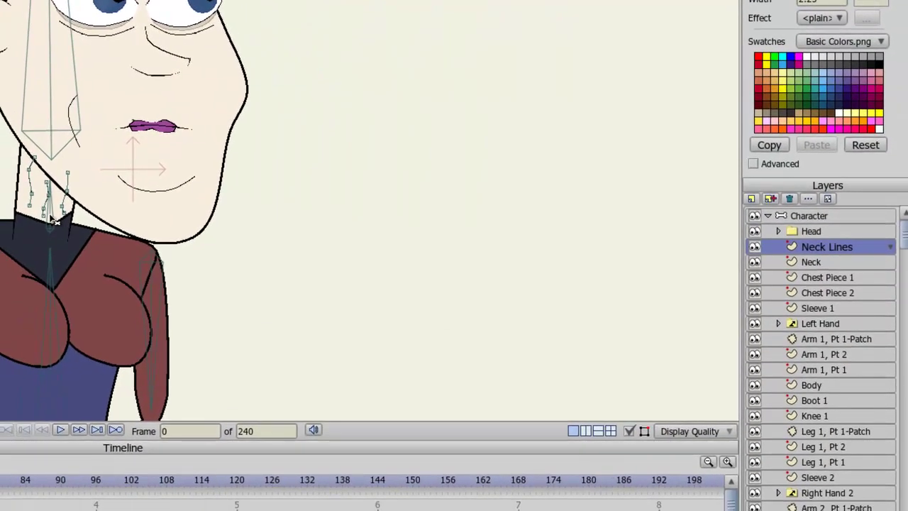
click(54, 219)
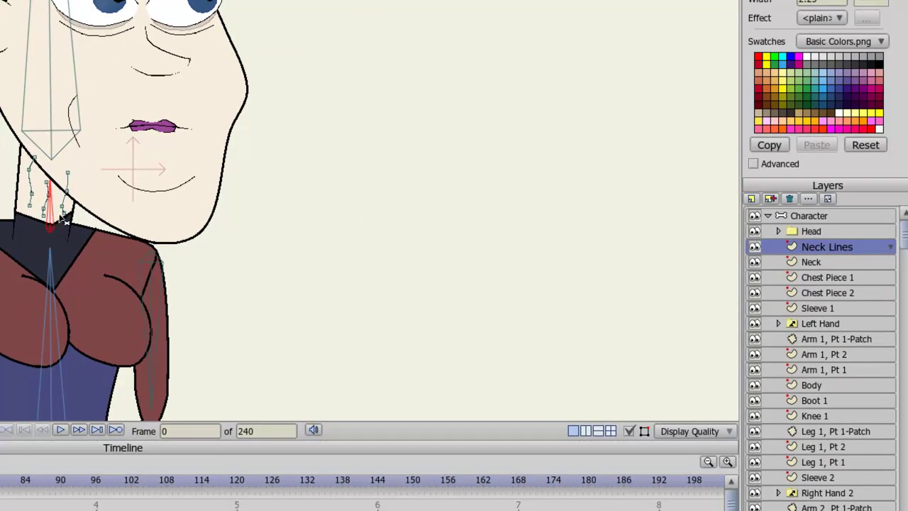
click(811, 264)
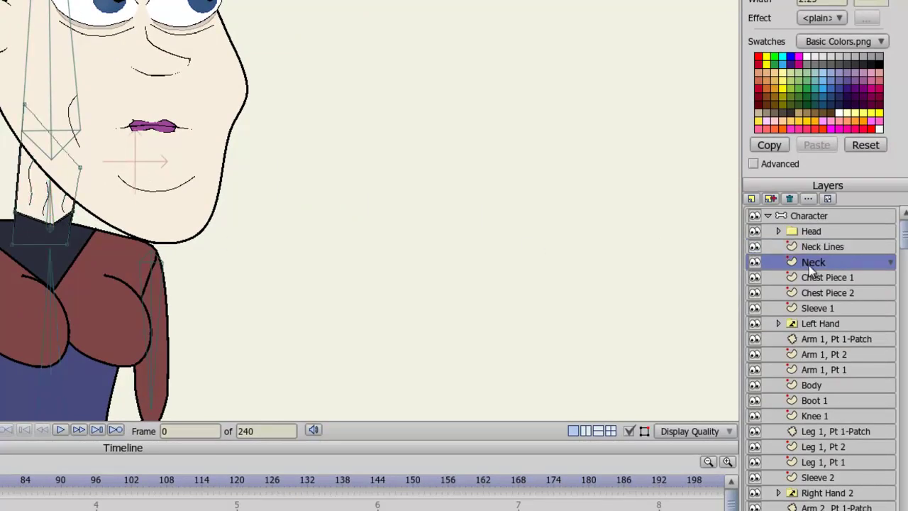
click(53, 221)
- Bind the Chest Piece 1 and Chest Piece 2 layers to the torso bone
drag(465, 332, 486, 101)
scroll(488, 107, down, 2)
click(833, 278)
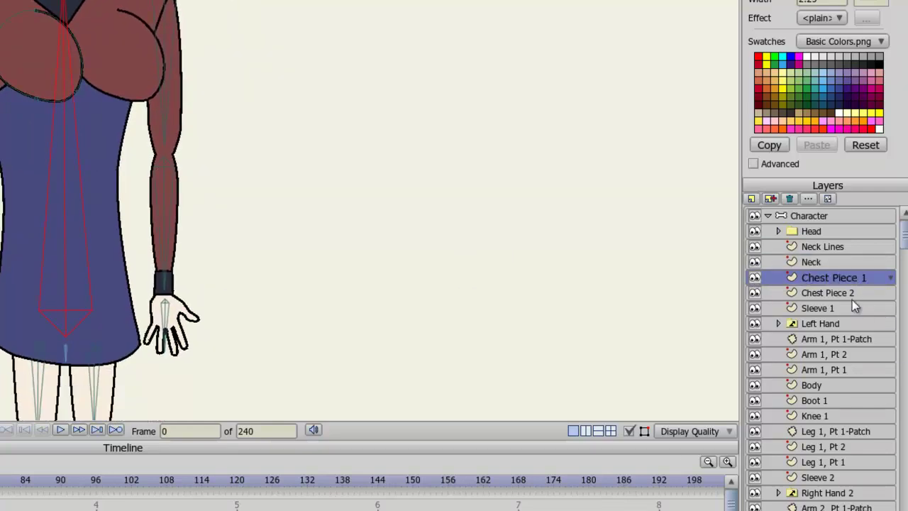
click(848, 293)
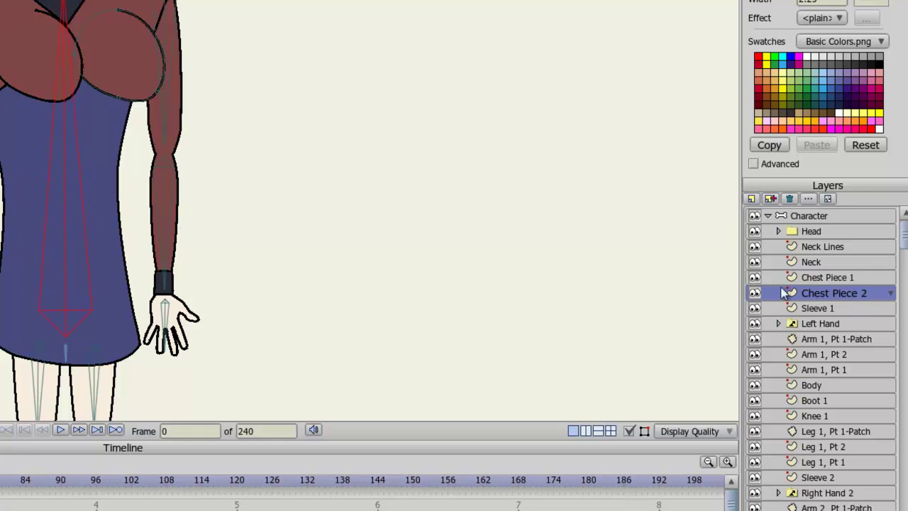
- Bind the Sleeve 1 layer to its forearm bone and the Left Hand layer to the hand bone below it
click(817, 308)
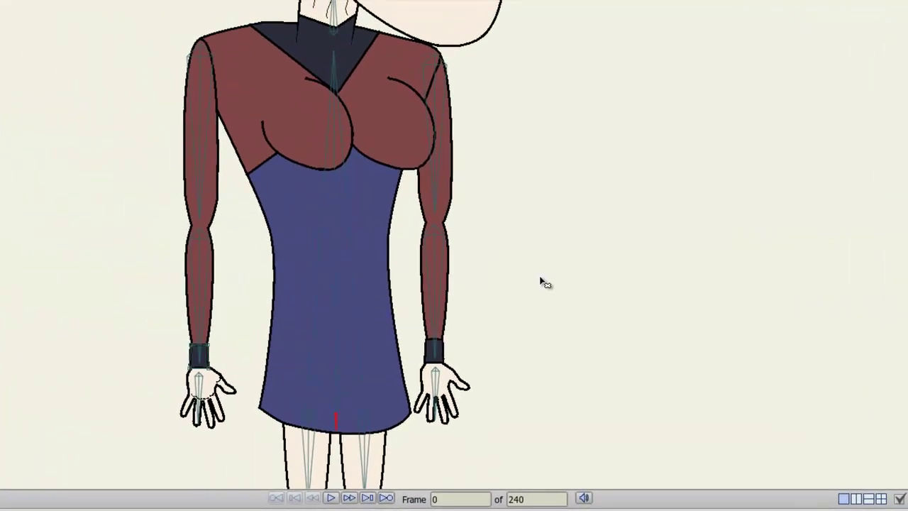
click(200, 262)
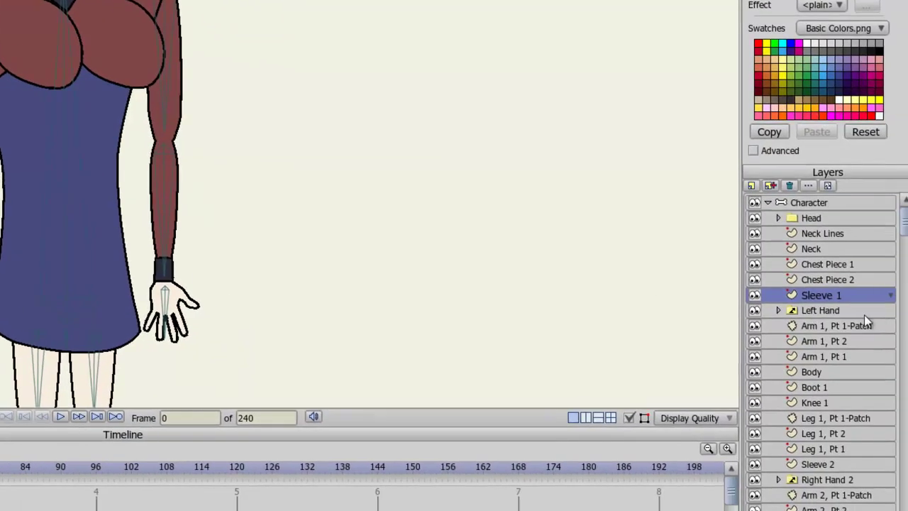
click(855, 310)
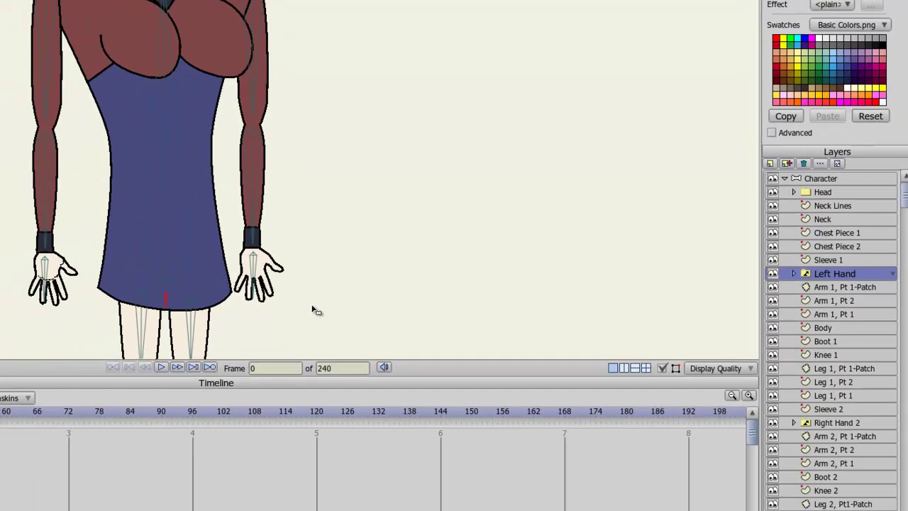
click(45, 279)
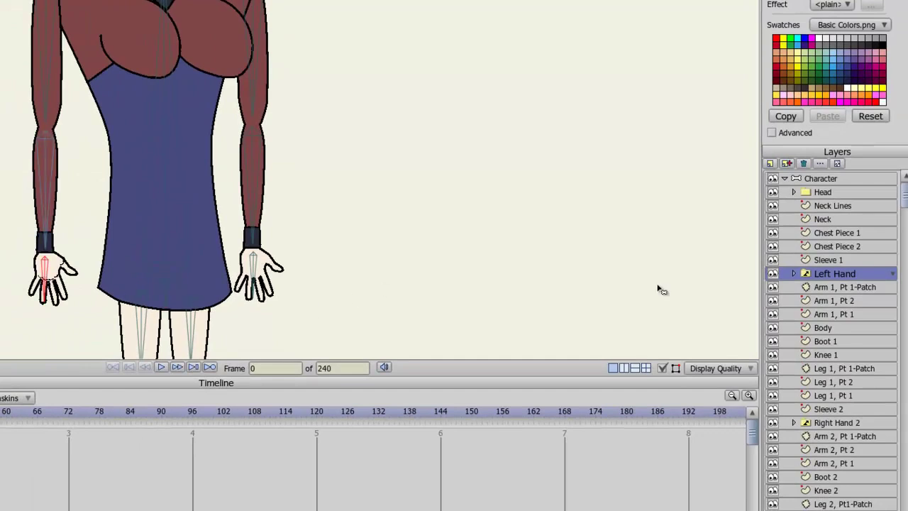
- Bind the Arm 1, Pt 2 layer to its forearm bone and Arm 1, Pt 1 to the upper-arm bone
click(870, 287)
click(868, 300)
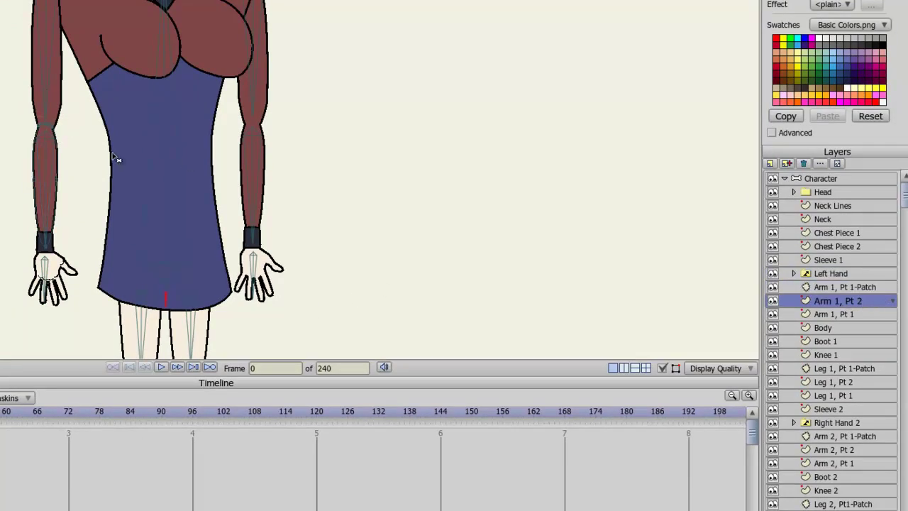
click(48, 166)
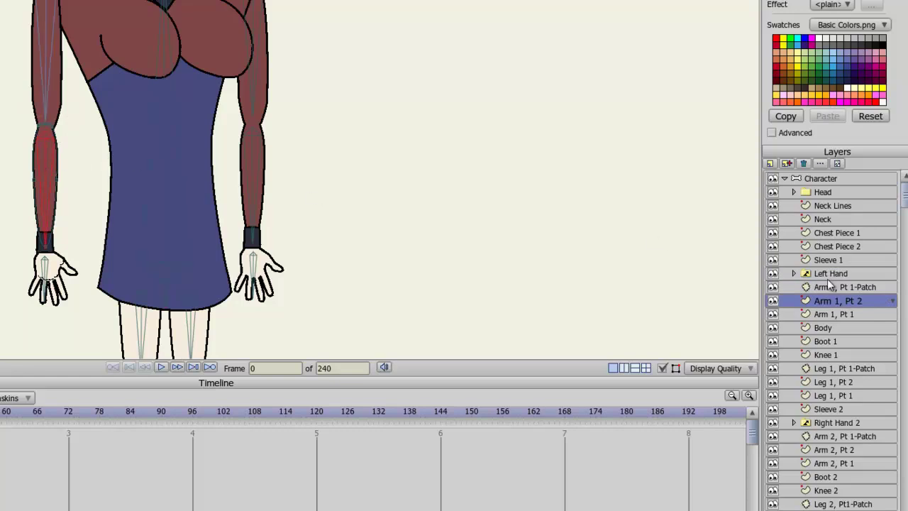
click(835, 314)
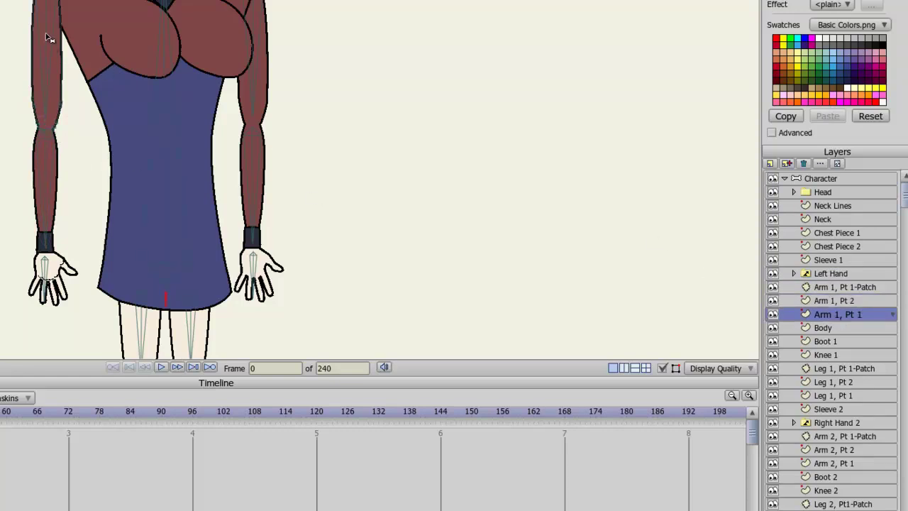
- Bind the Body layer to the torso bone and the Boot 1 layer to its foot bone
click(822, 327)
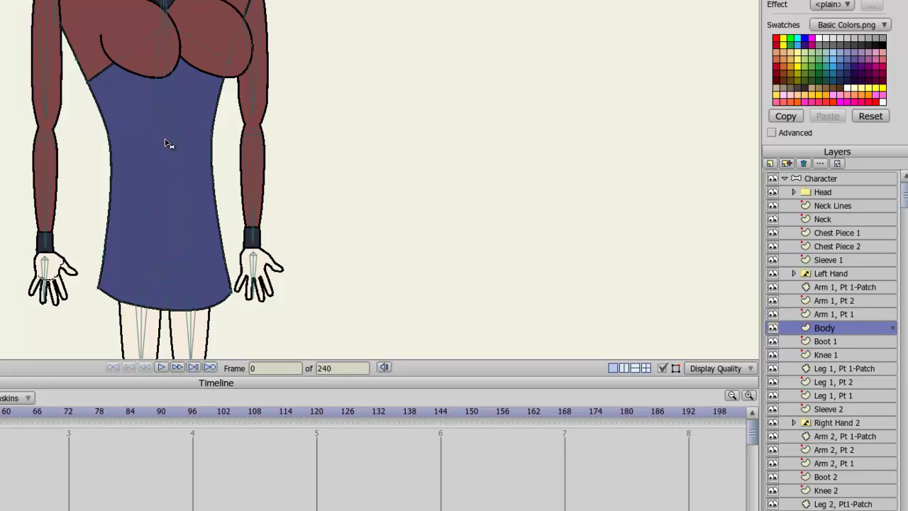
click(807, 342)
scroll(408, 205, down, 5)
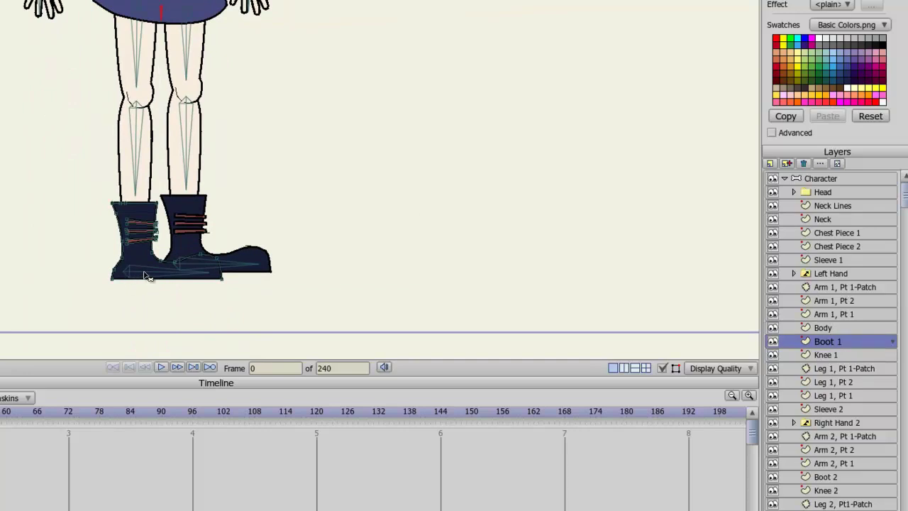
- Bind Knee 1 and Leg 1, Pt 1 to the first leg's thigh bone, and Leg 1, Pt 2 to its shin bone
click(815, 355)
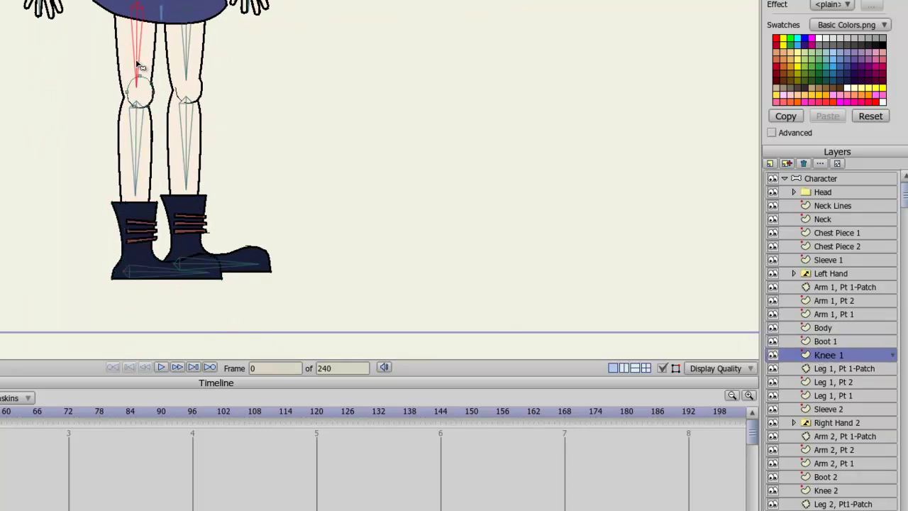
click(835, 382)
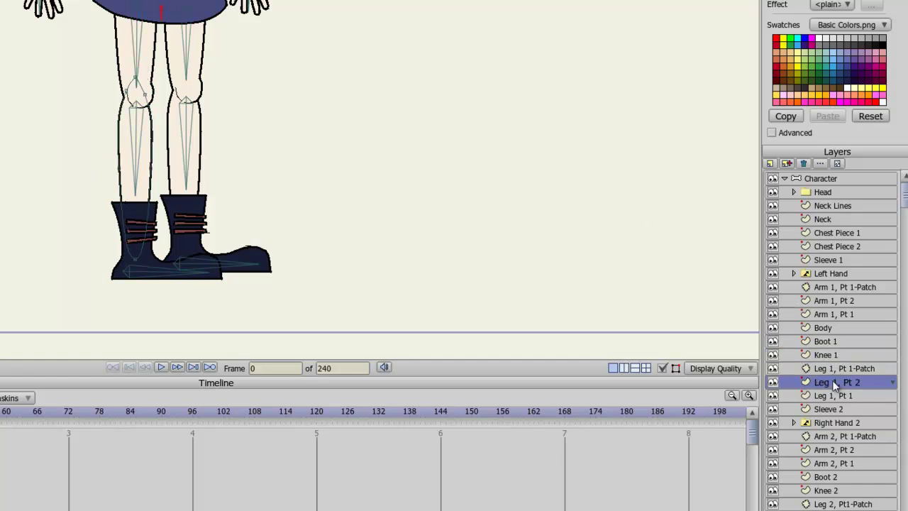
click(136, 177)
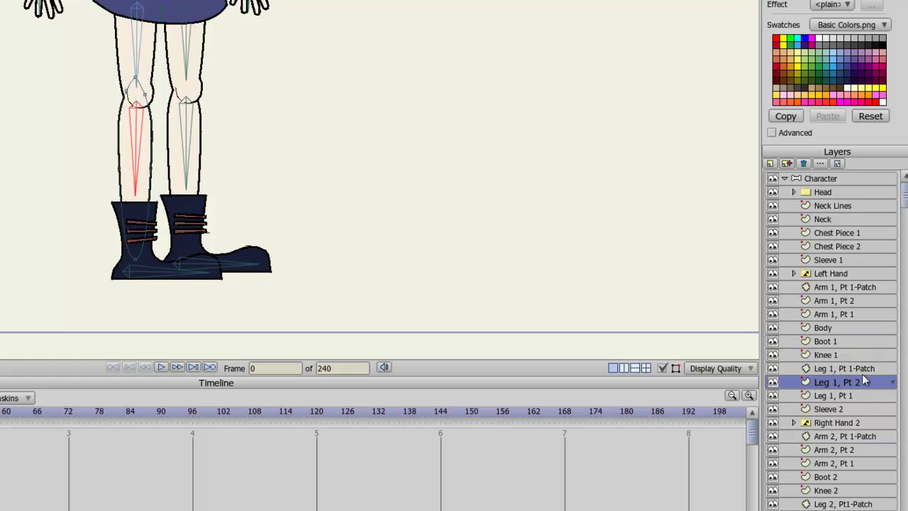
click(844, 396)
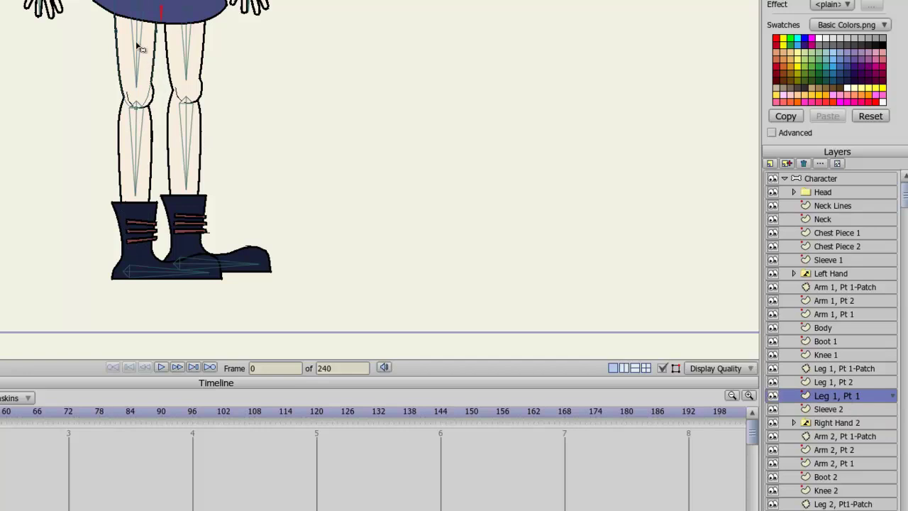
- Bind Sleeve 2 and Arm 2, Pt 2 to the second arm's forearm bone, Right Hand 2 to its hand bone, and Arm 2, Pt 1 to its upper-arm bone
click(834, 409)
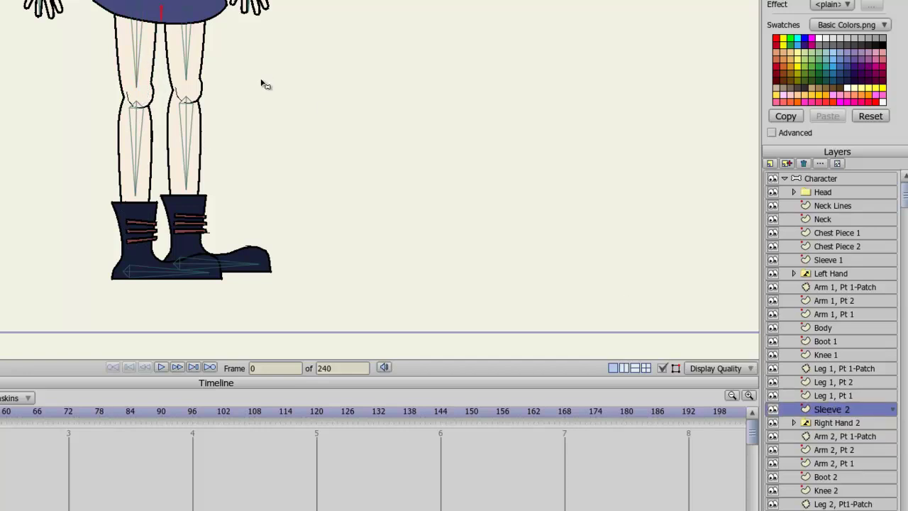
drag(281, 30, 278, 217)
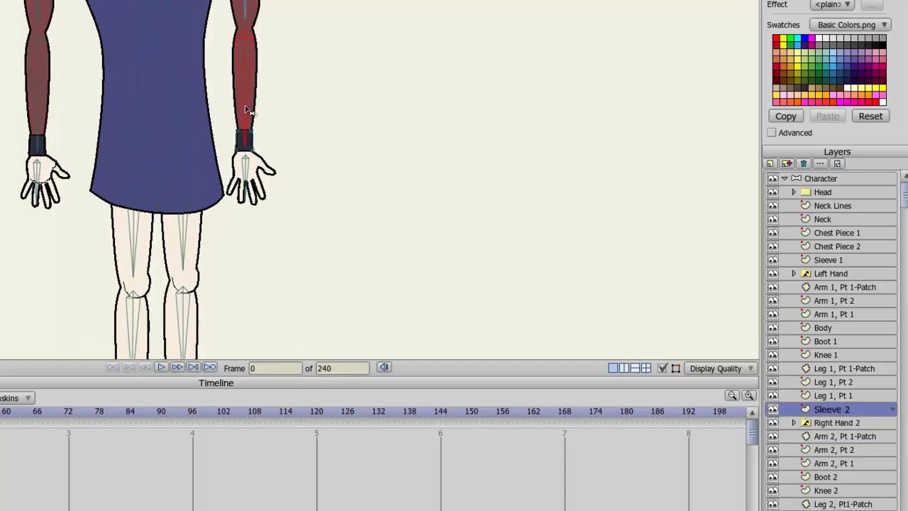
click(850, 435)
click(850, 423)
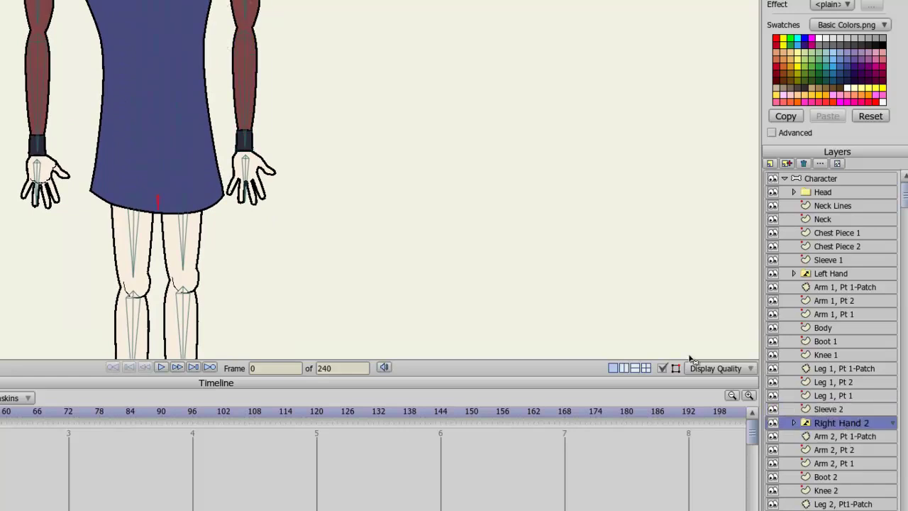
click(824, 453)
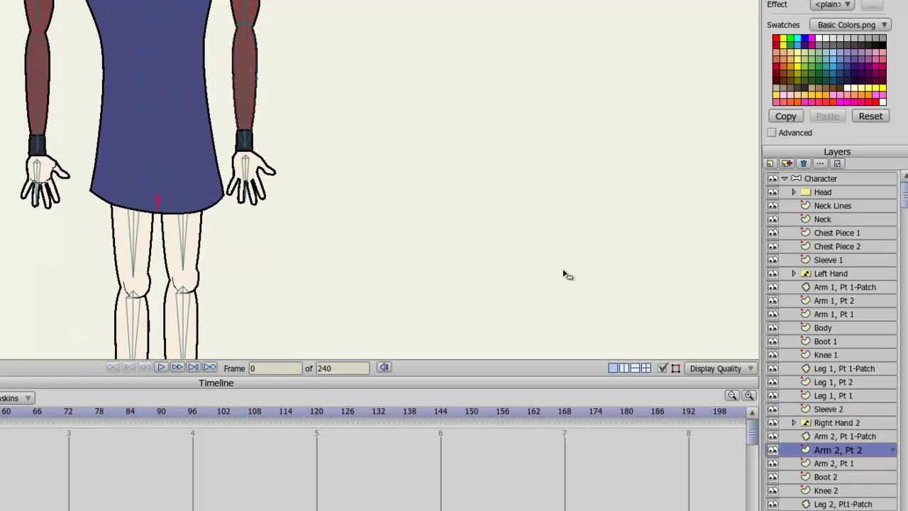
click(821, 465)
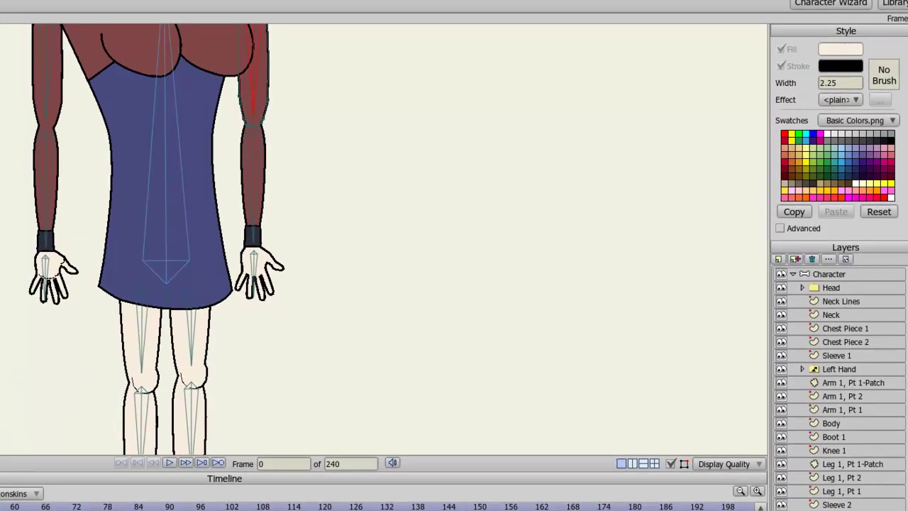
- Bind the Boot 2 layer to its foot bone and Knee 2 to the second leg's thigh bone
scroll(480, 367, down, 5)
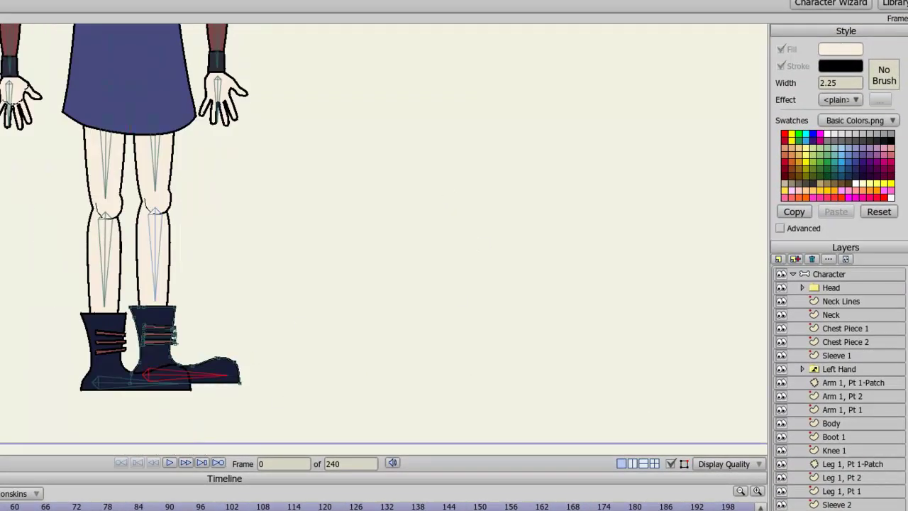
scroll(839, 389, down, 1)
click(837, 455)
click(154, 177)
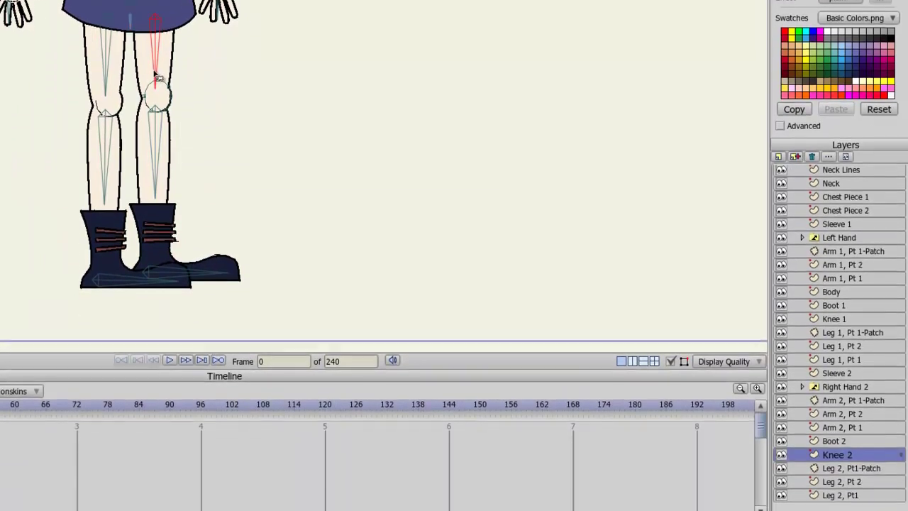
- Bind the Leg 2, Pt 2 layer to the second leg's shin bone and Leg 2, Pt1 to its thigh bone
click(848, 468)
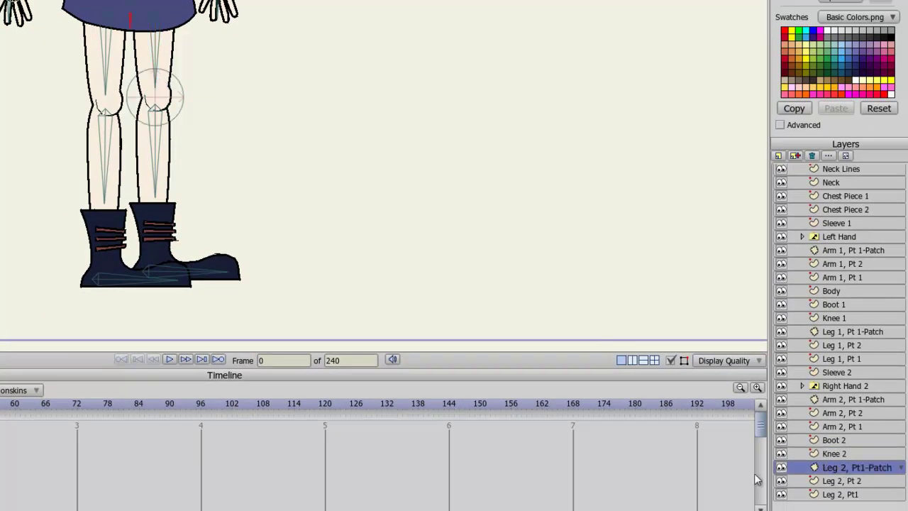
click(835, 480)
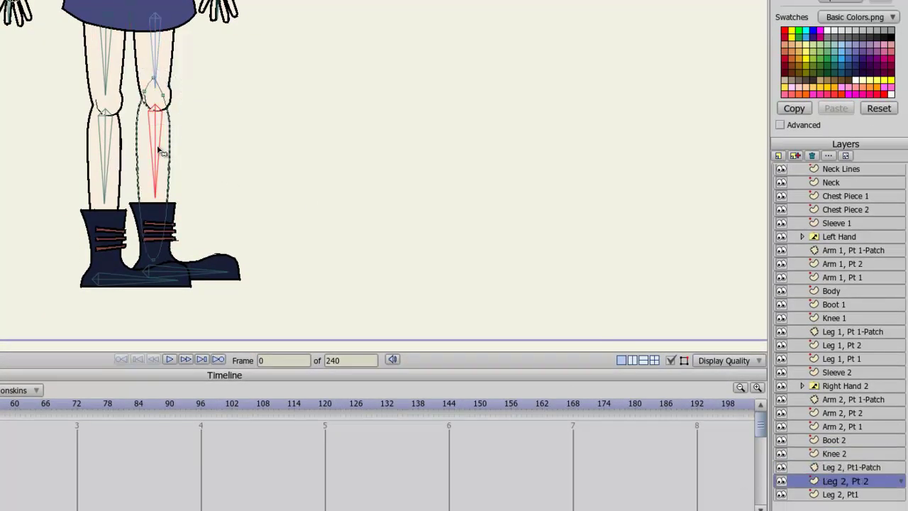
click(870, 496)
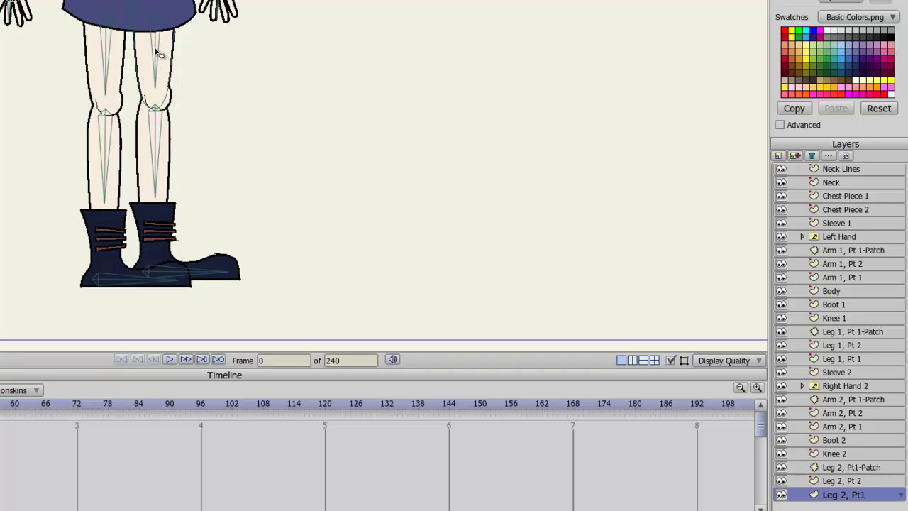
- Test how the bound body parts follow the skeleton using the Manipulate Bones tool
scroll(294, 93, down, 2)
drag(324, 29, 343, 162)
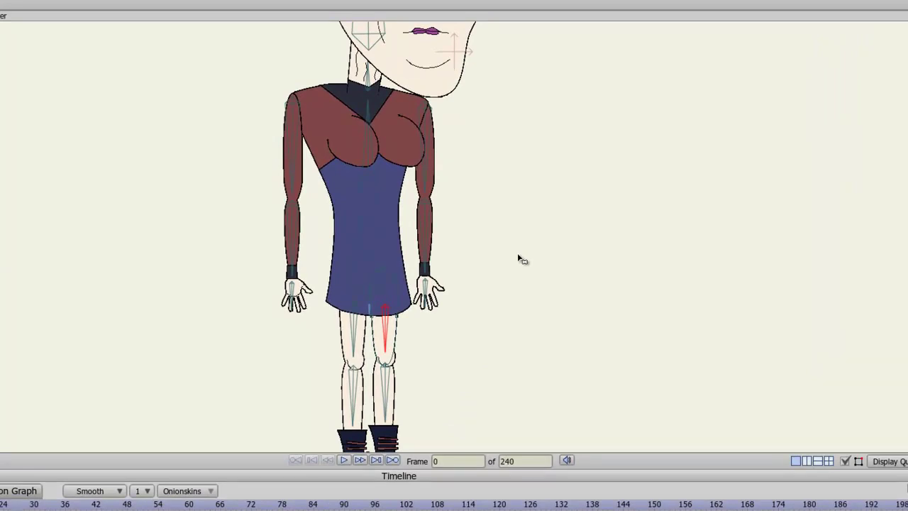
click(38, 218)
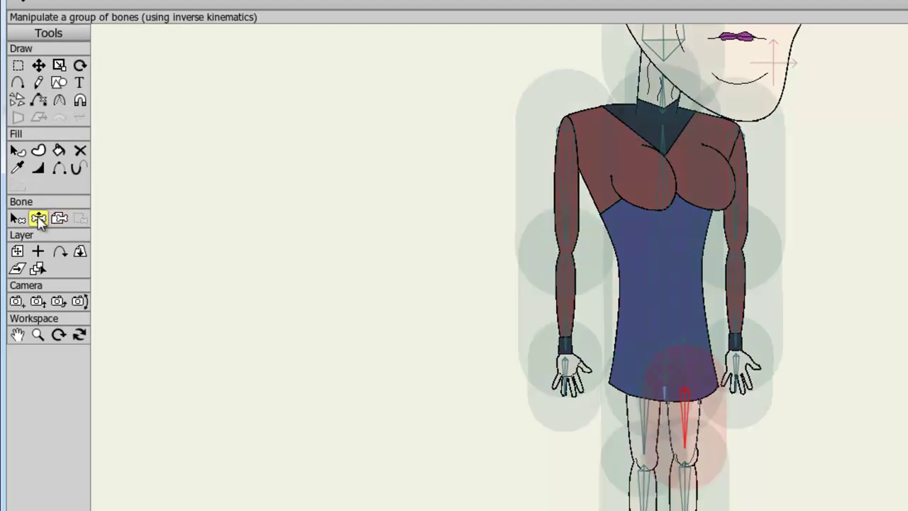
drag(523, 95, 442, 237)
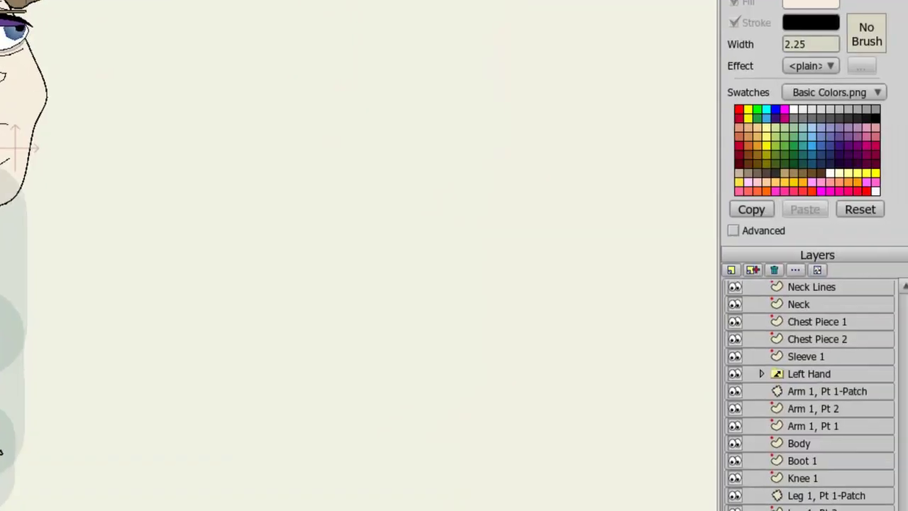
scroll(809, 394, up, 1)
scroll(875, 303, up, 1)
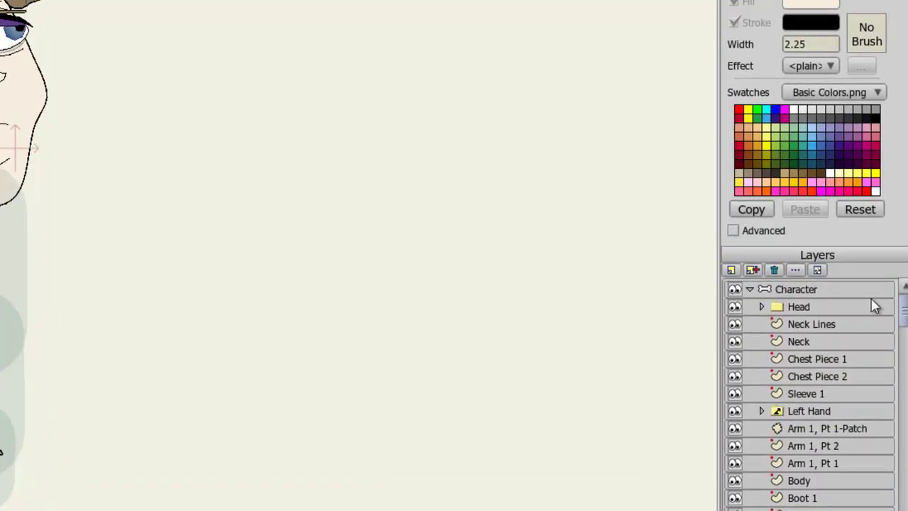
- Set the bone strength of the Character skeleton's bones to 0, including the feet, shins, thighs, hip and hands
click(828, 289)
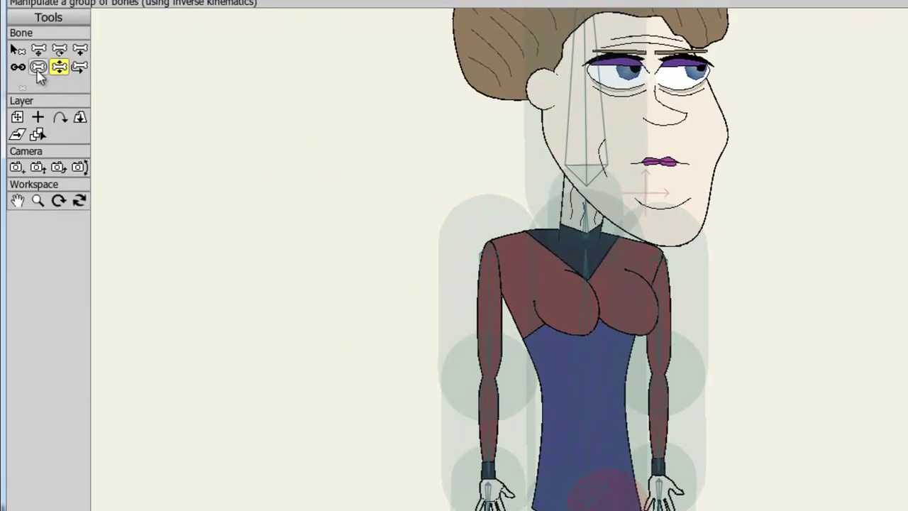
click(37, 68)
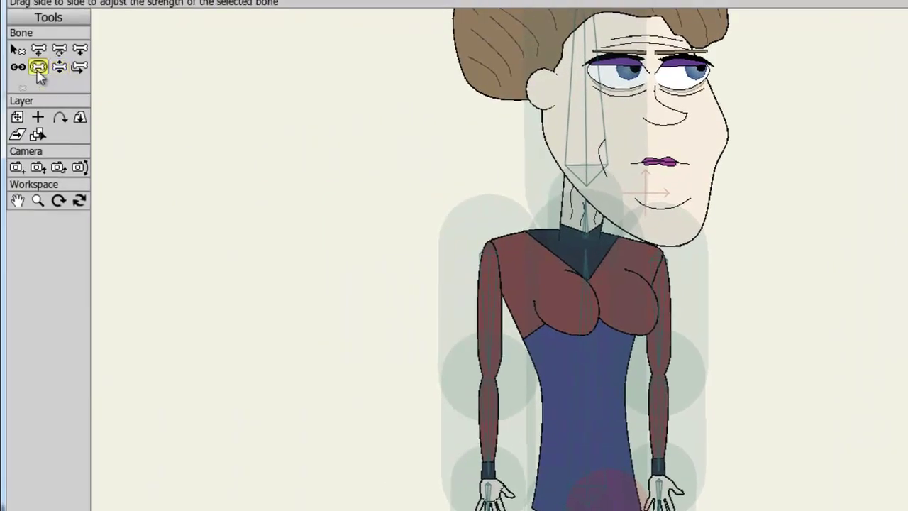
click(494, 314)
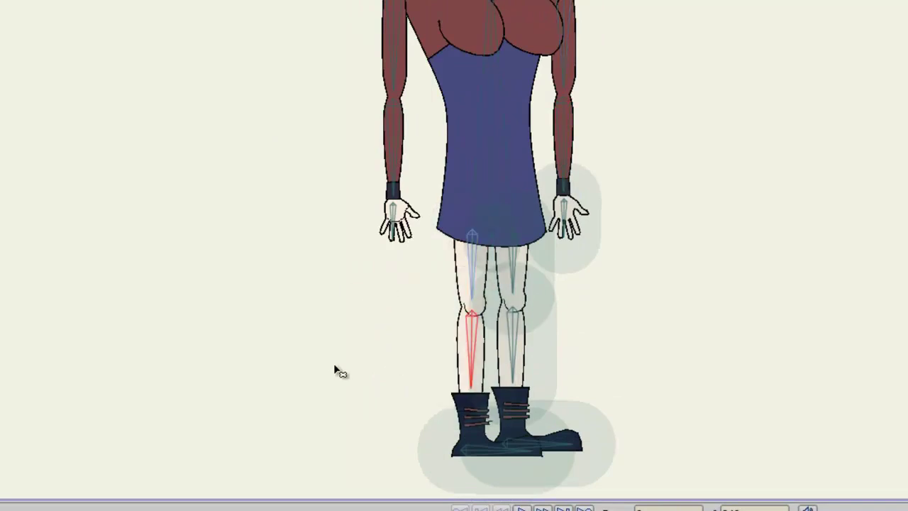
click(451, 437)
click(547, 447)
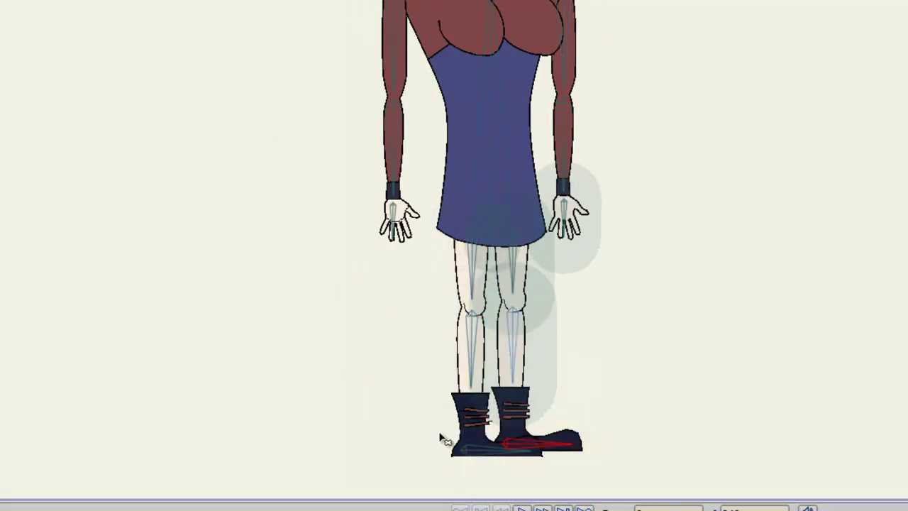
click(512, 366)
click(524, 291)
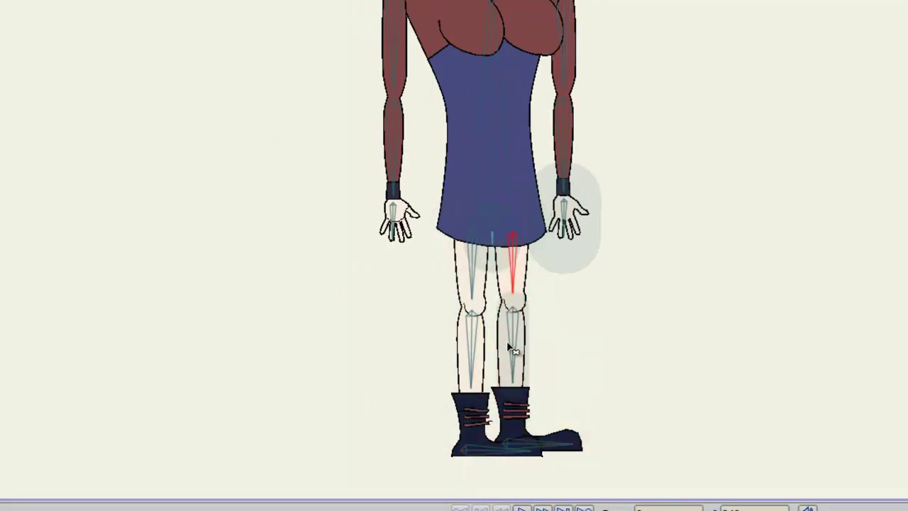
click(492, 244)
click(563, 216)
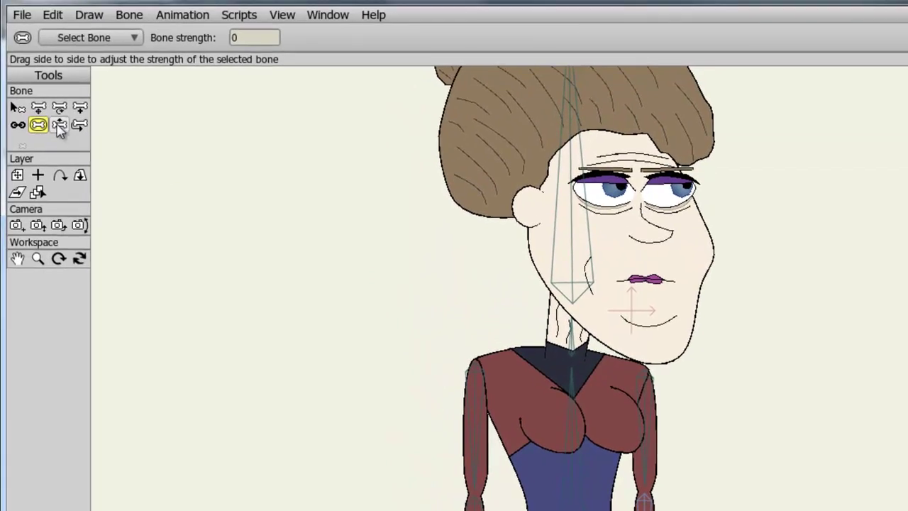
- Test how the arms, legs and head move by posing them with the Manipulate Bones tool
click(59, 126)
scroll(337, 358, down, 2)
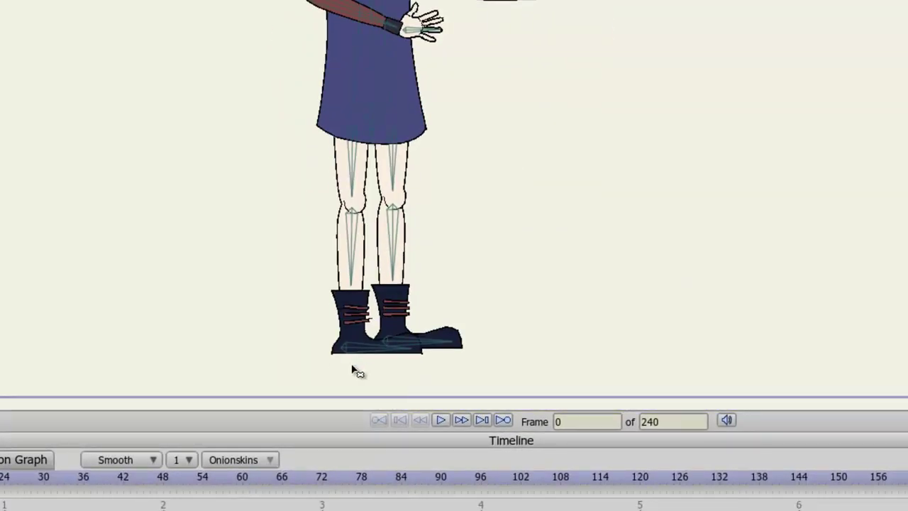
drag(355, 370, 183, 304)
drag(401, 350, 421, 372)
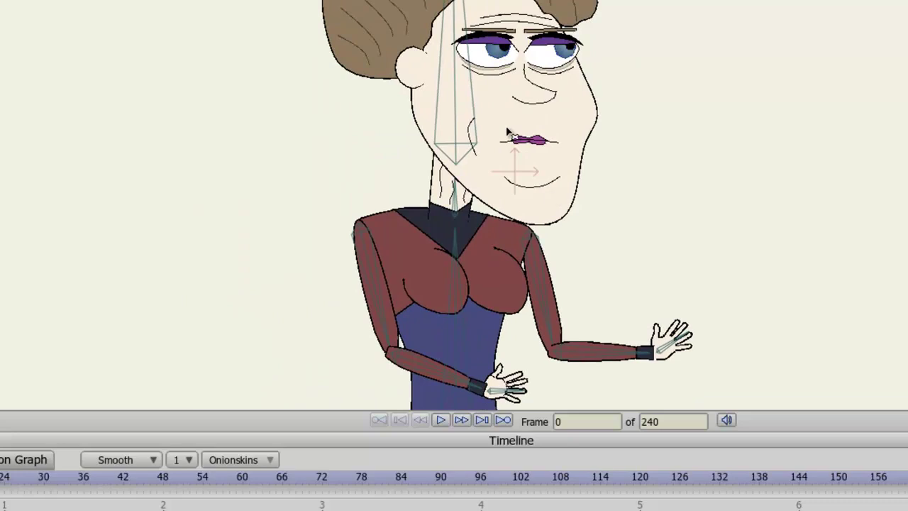
mouse_move(462, 108)
mouse_down()
mouse_move(525, 123)
mouse_move(459, 113)
mouse_up()
scroll(290, 251, down, 2)
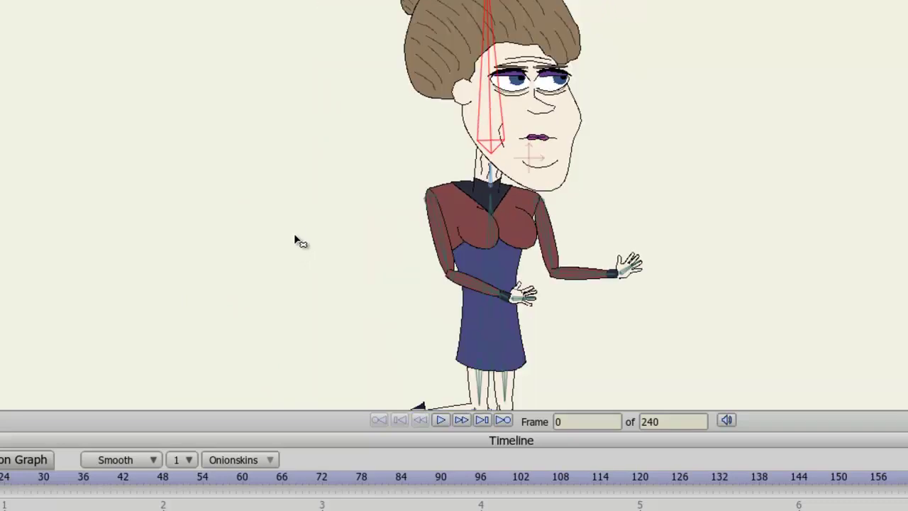
scroll(296, 242, up, 3)
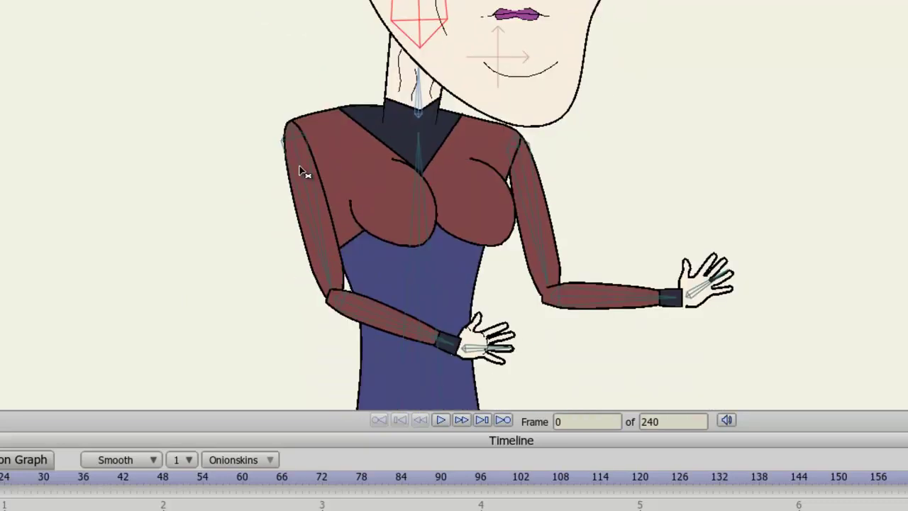
key(Right)
key(Left)
drag(312, 256, 319, 141)
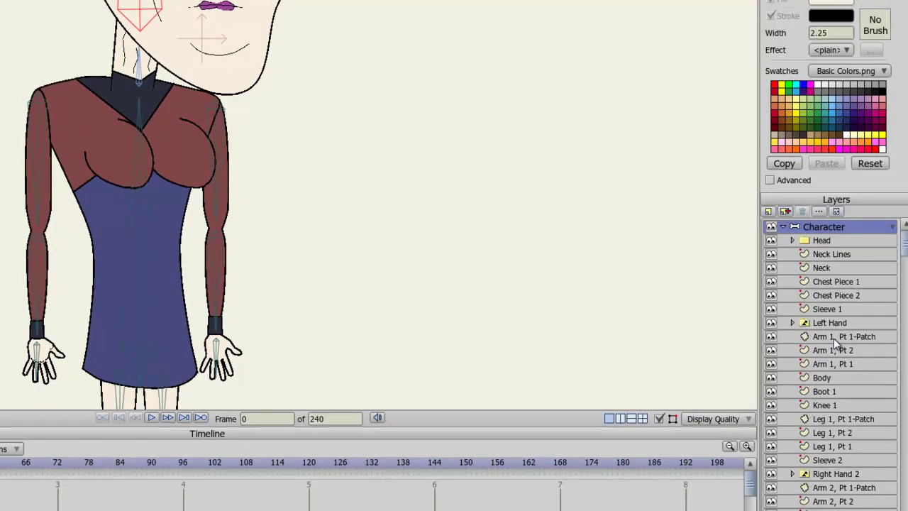
- Bind the Arm 1, Pt 1-Patch and Arm 2, Pt 1-Patch layers to the upper-arm bones of their respective arms
click(833, 339)
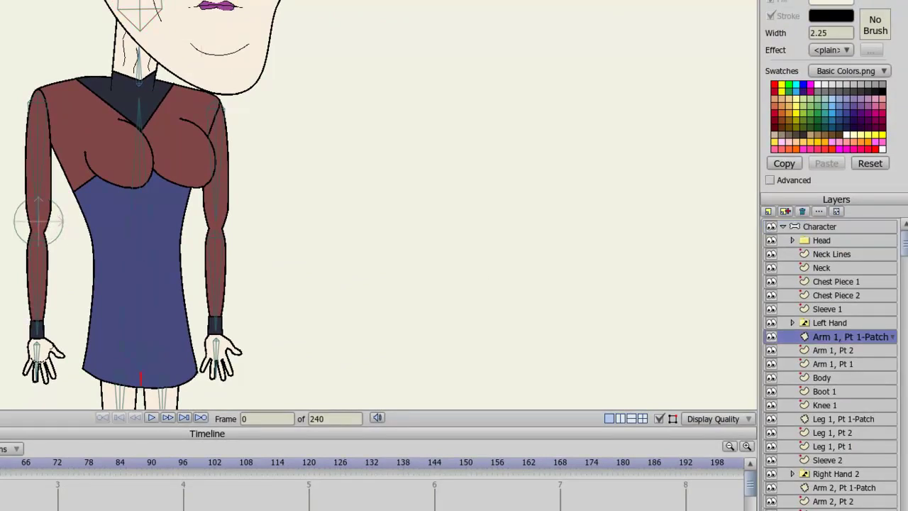
click(40, 178)
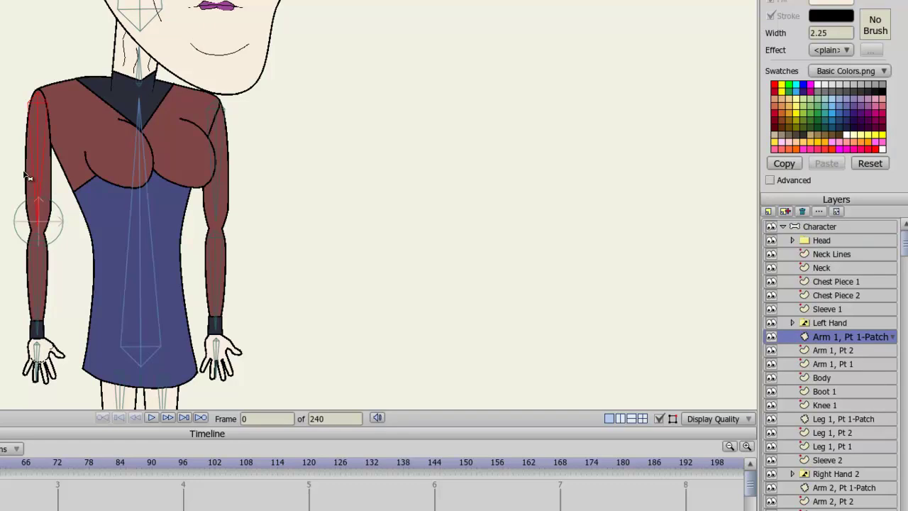
click(851, 488)
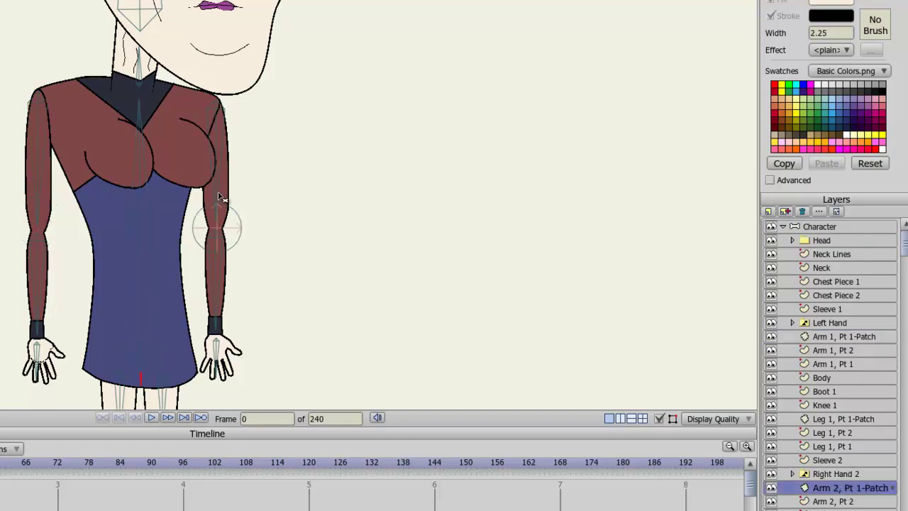
- Bind the second leg's patch layer to its thigh bone and Leg 1, Pt 1-Patch to the first leg's thigh bone
scroll(884, 491, down, 1)
click(866, 509)
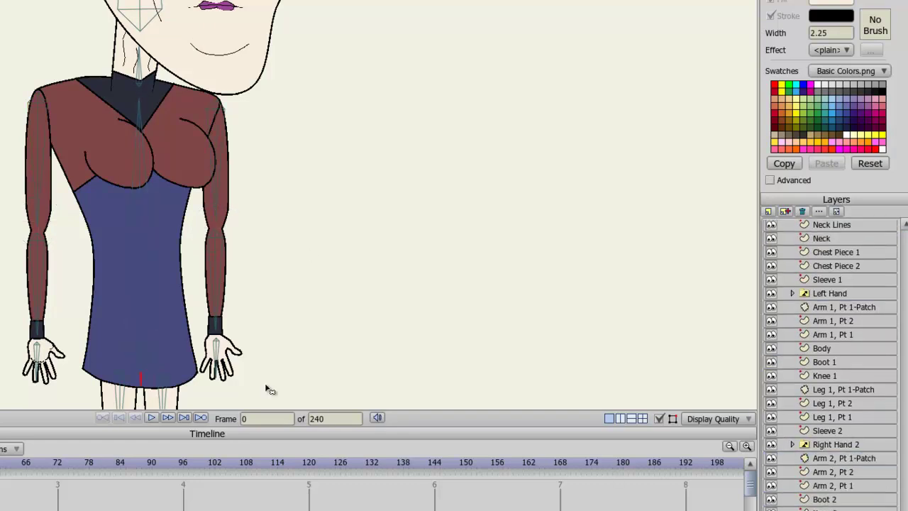
drag(279, 367, 241, 214)
click(134, 227)
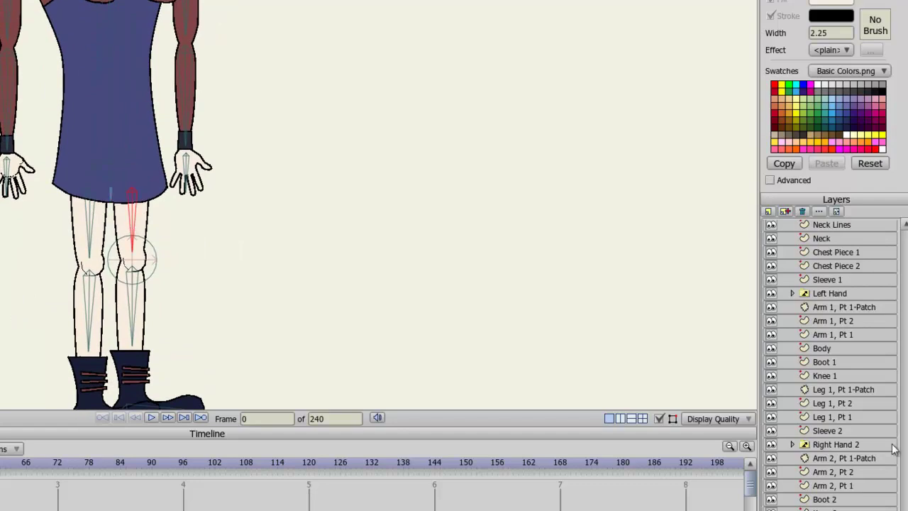
click(848, 391)
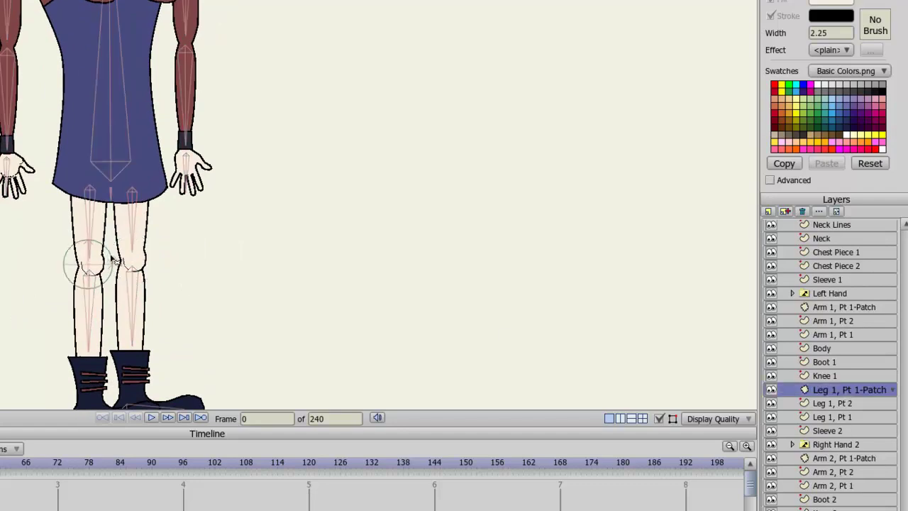
click(91, 220)
- On the Character layer, enable angle constraints for the first leg's foot bone with limits of -5 and 5 degrees
drag(255, 126, 252, 289)
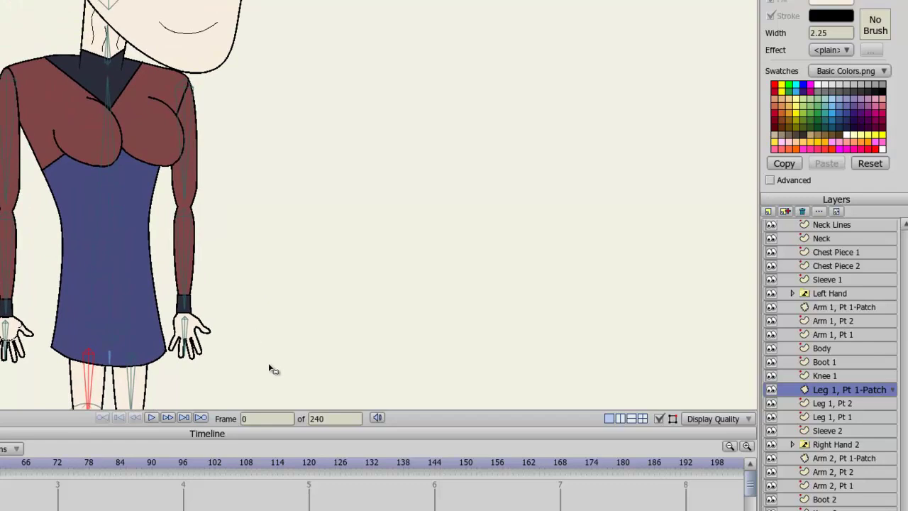
drag(269, 366, 225, 171)
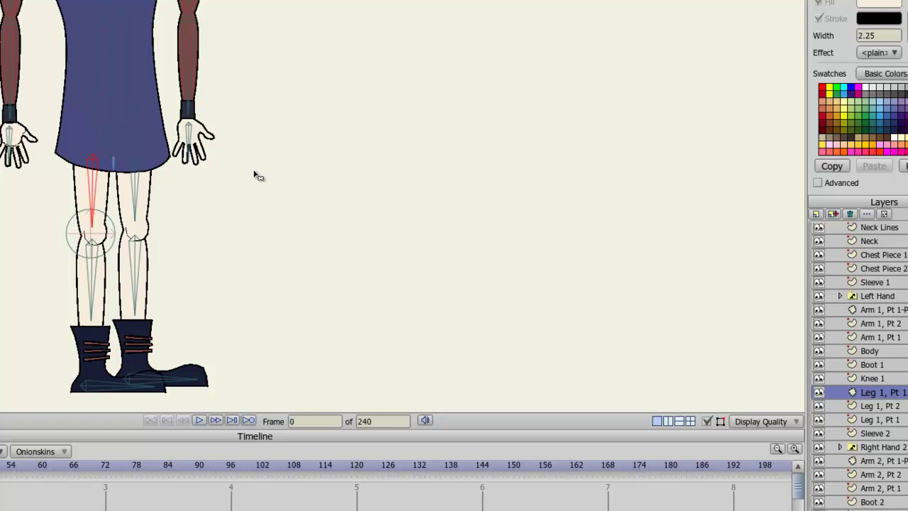
scroll(891, 231, up, 1)
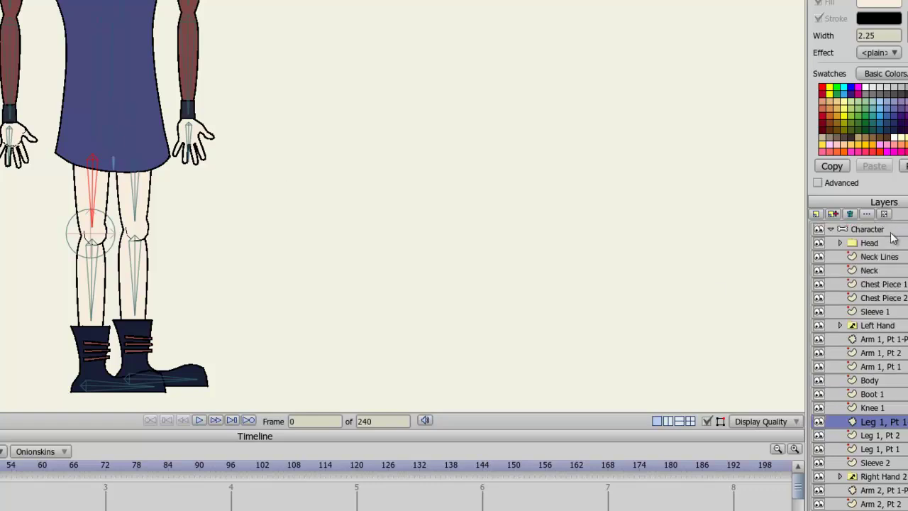
click(891, 231)
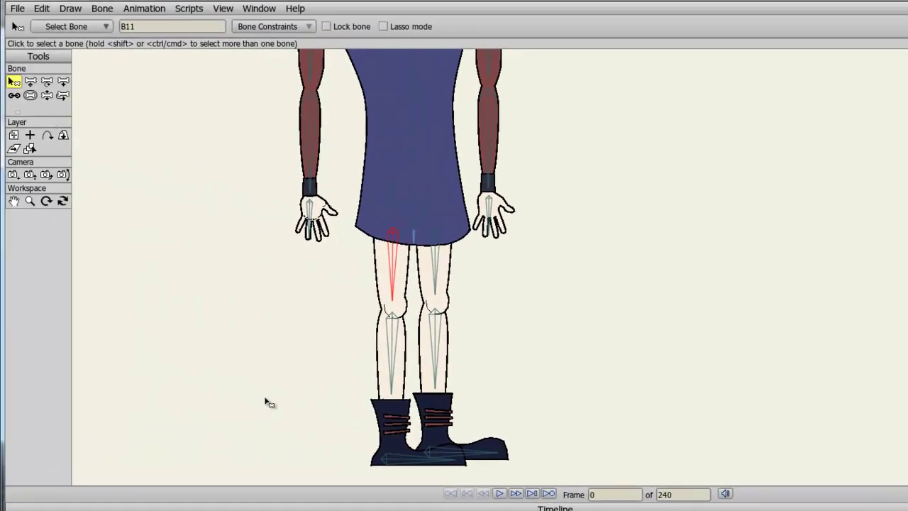
click(398, 462)
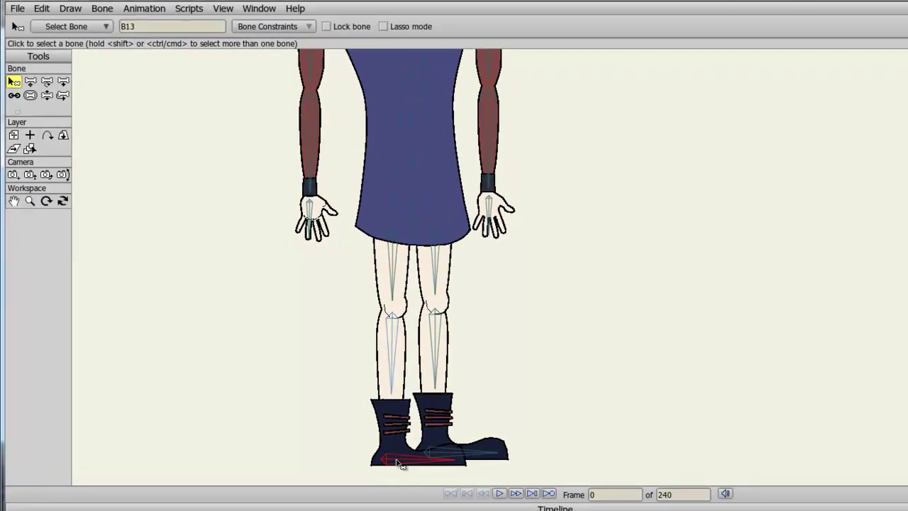
click(307, 28)
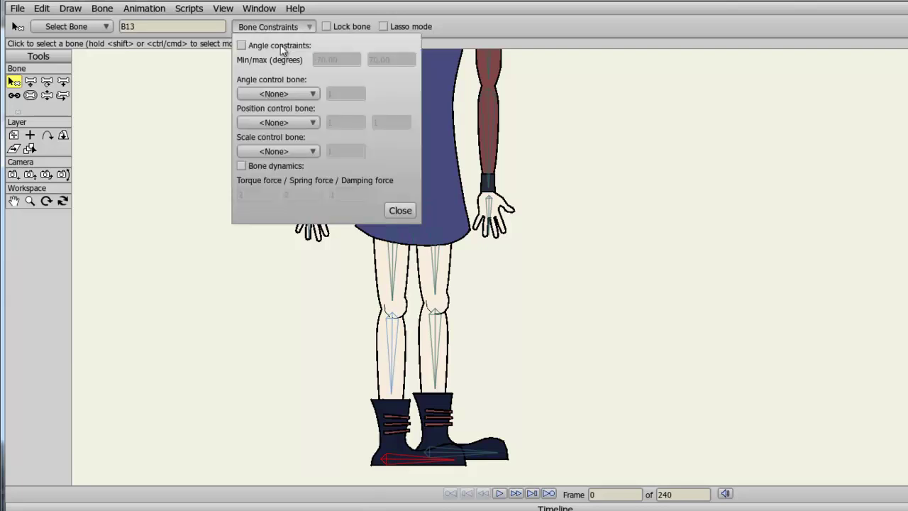
click(280, 45)
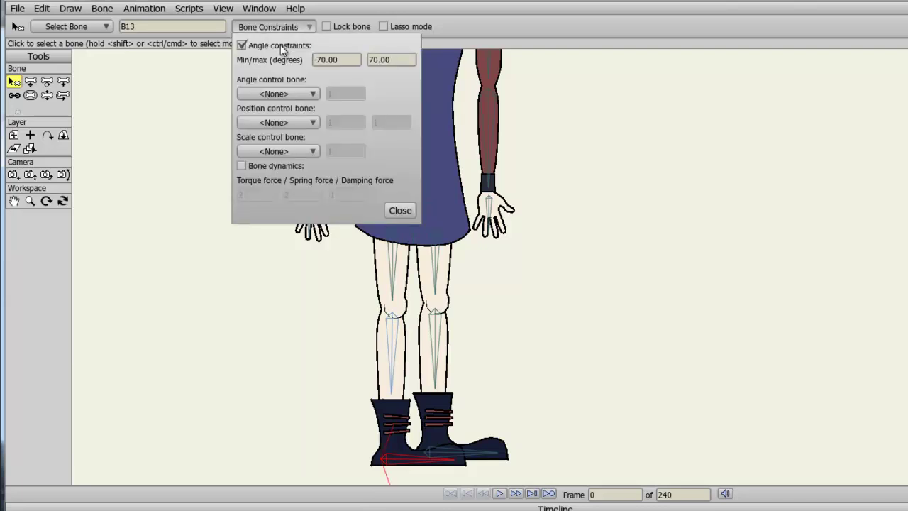
click(320, 60)
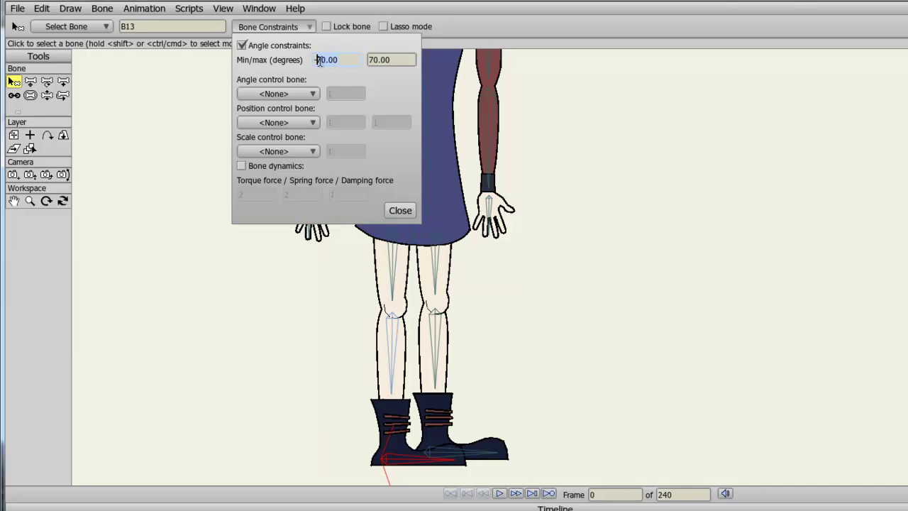
text(0)
click(398, 62)
text(0)
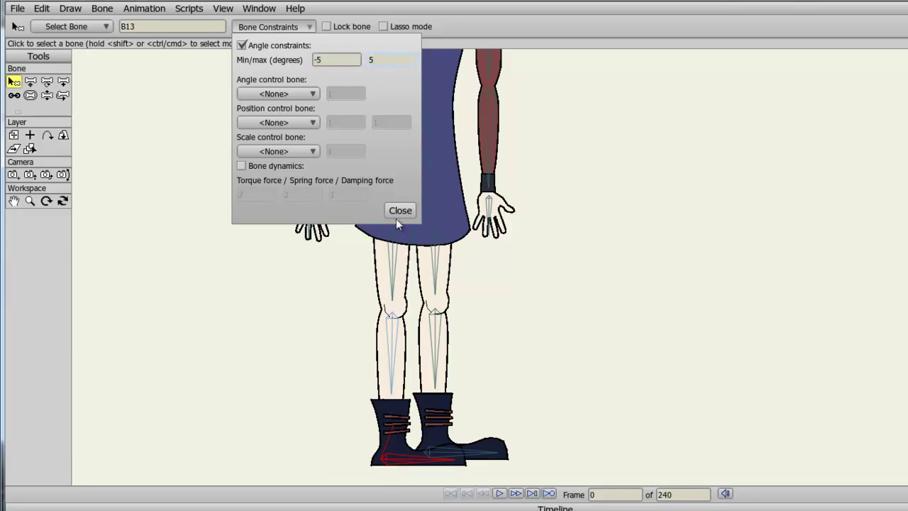
click(400, 210)
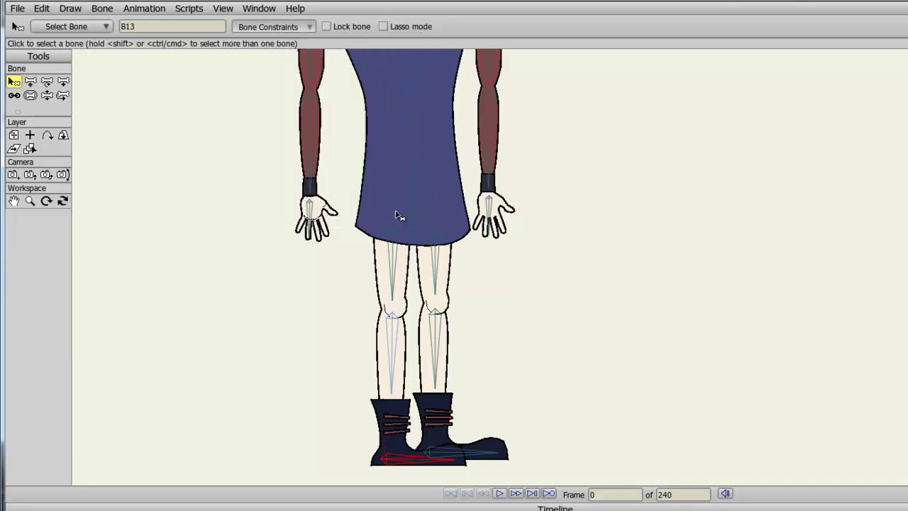
- Enable angle constraints for the second leg's foot bone with limits of -5 and 5 degrees
click(470, 445)
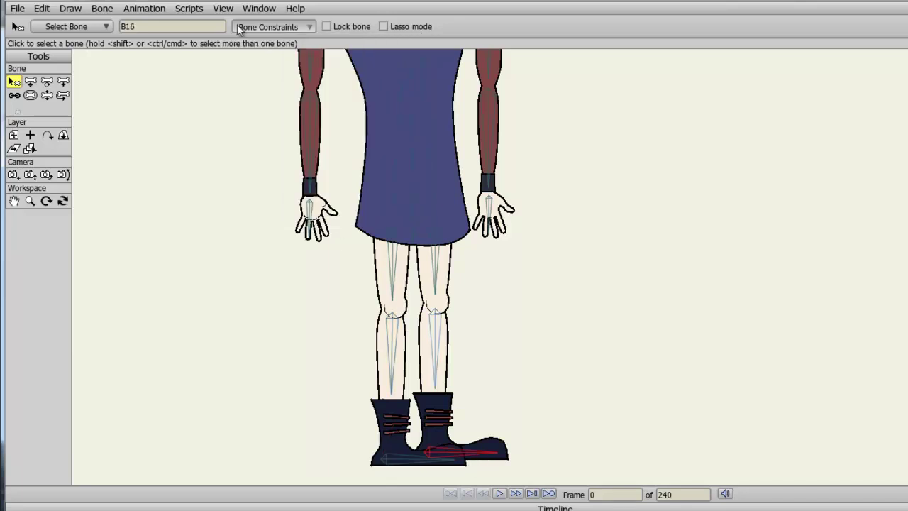
click(277, 27)
click(242, 44)
click(338, 60)
double_click(337, 60)
text(5)
key(Tab)
text(5)
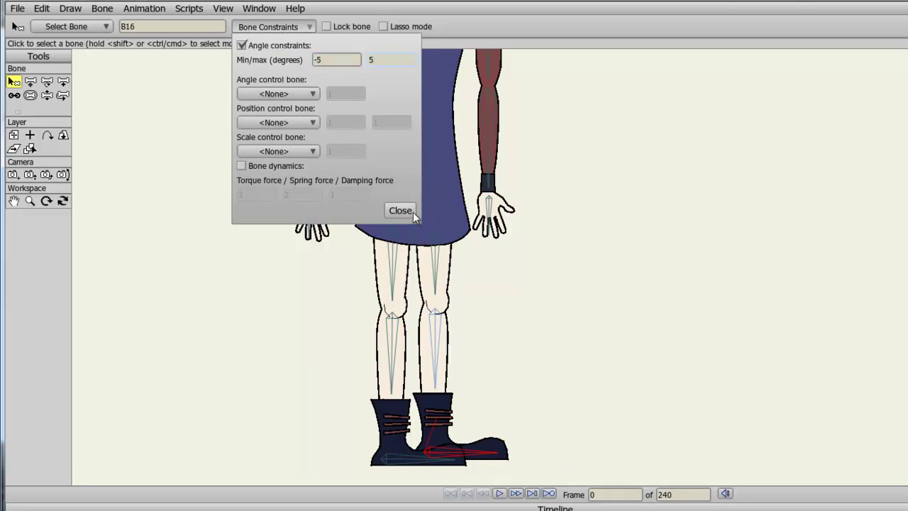
click(411, 212)
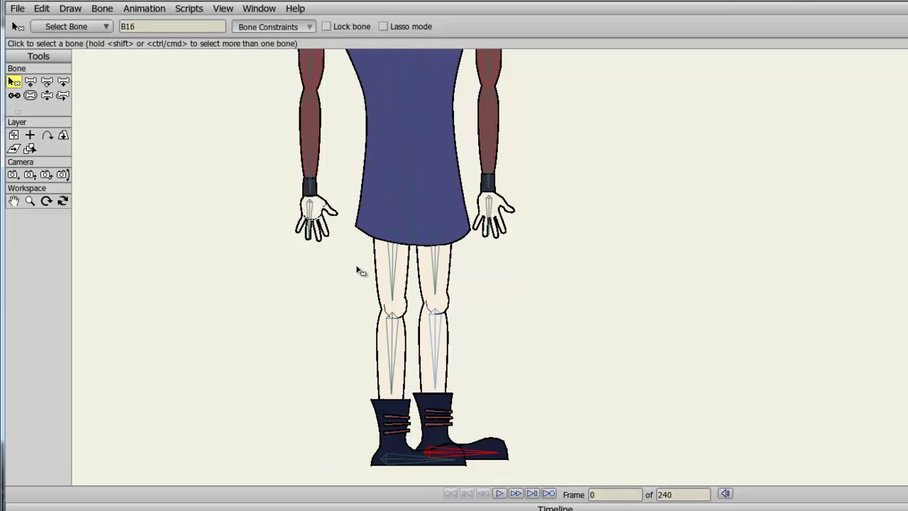
- Enable angle constraints for the first arm's hand bone with a minimum of -5 degrees
scroll(433, 451, up, 5)
drag(430, 446, 554, 134)
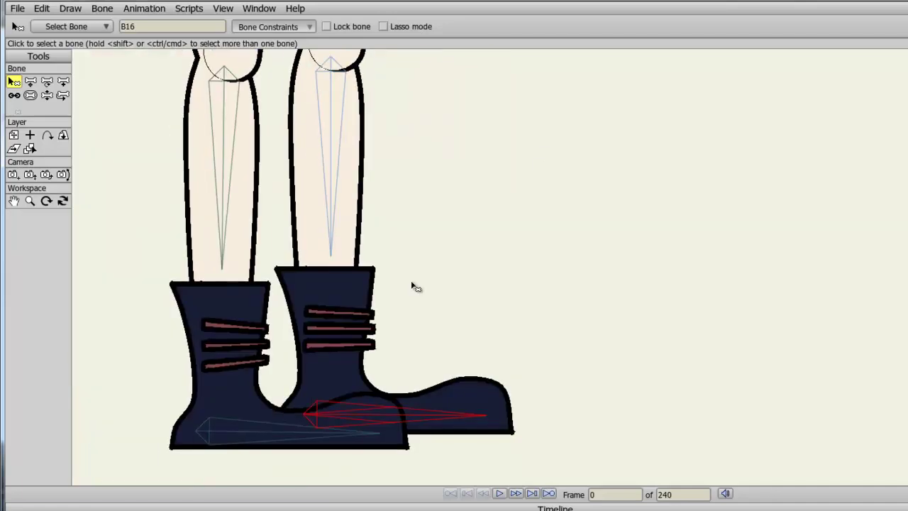
drag(366, 330, 461, 230)
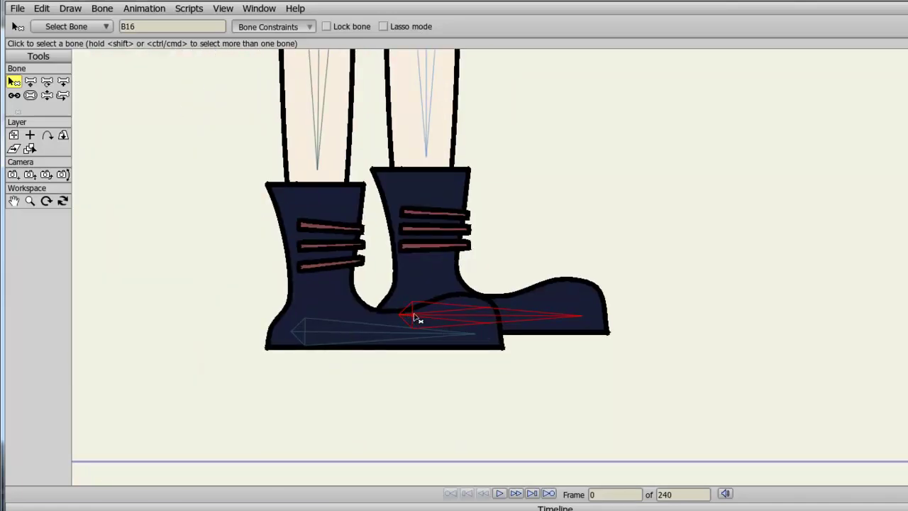
drag(407, 142, 428, 298)
scroll(427, 293, down, 2)
drag(425, 110, 437, 313)
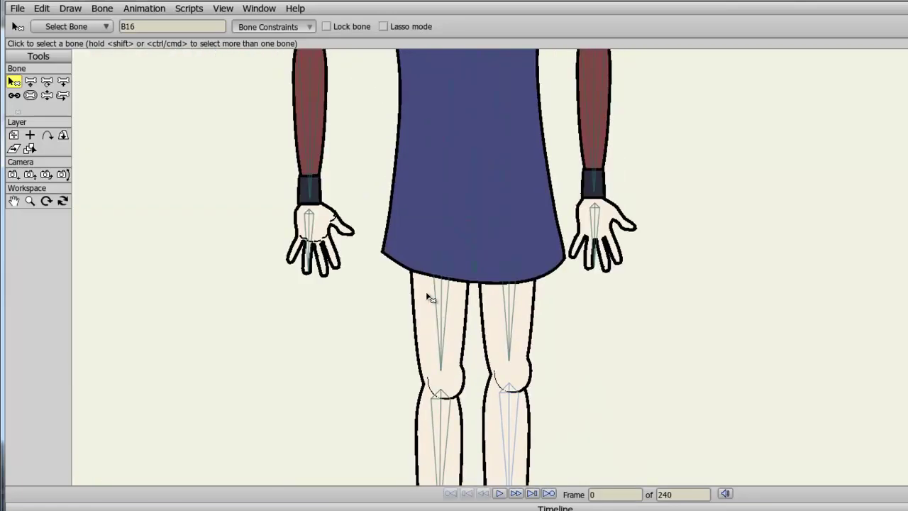
click(310, 238)
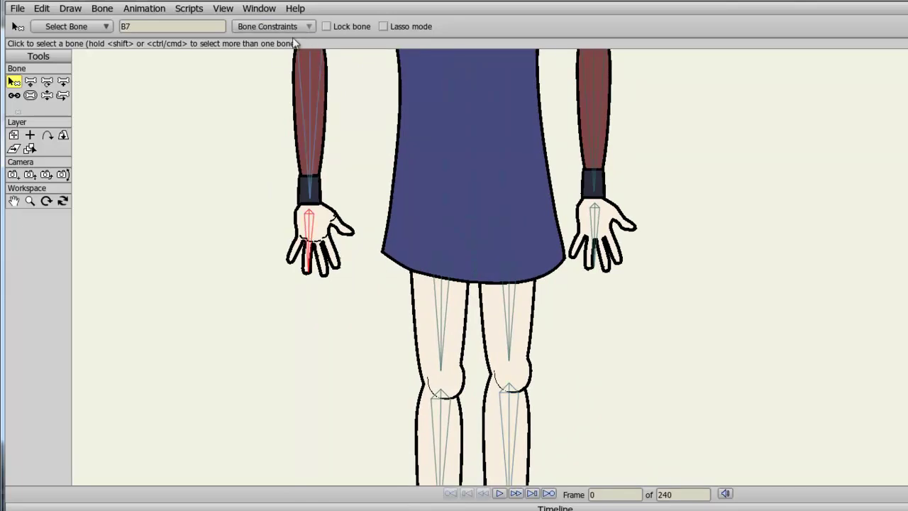
click(300, 32)
click(294, 45)
double_click(326, 59)
text(-5)
click(396, 60)
click(400, 210)
- Enable angle constraints for the second arm's hand bone with limits of -5 and 5 degrees
click(573, 214)
click(284, 26)
click(286, 46)
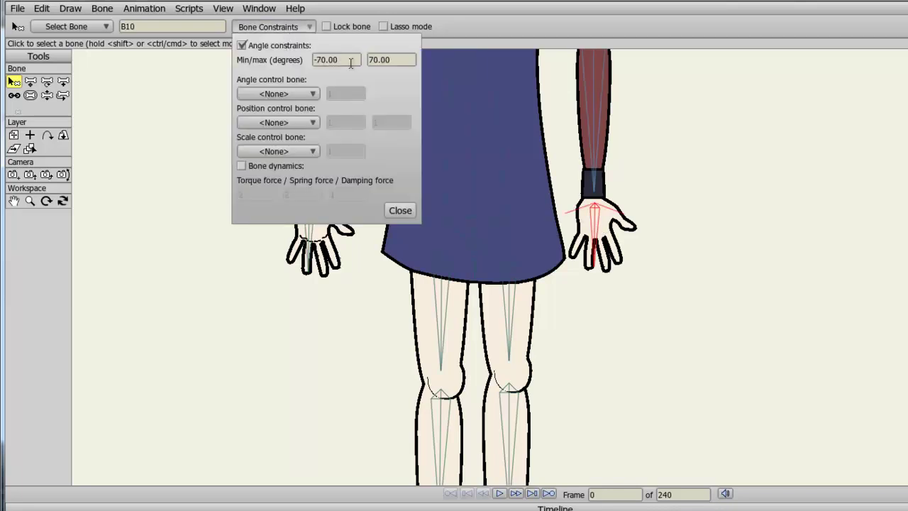
drag(350, 63, 319, 64)
text(5)
drag(391, 59, 356, 60)
text(5)
click(400, 211)
- Test the constrained feet and hands by posing the legs and arms with the Manipulate Bones tool
scroll(366, 181, down, 2)
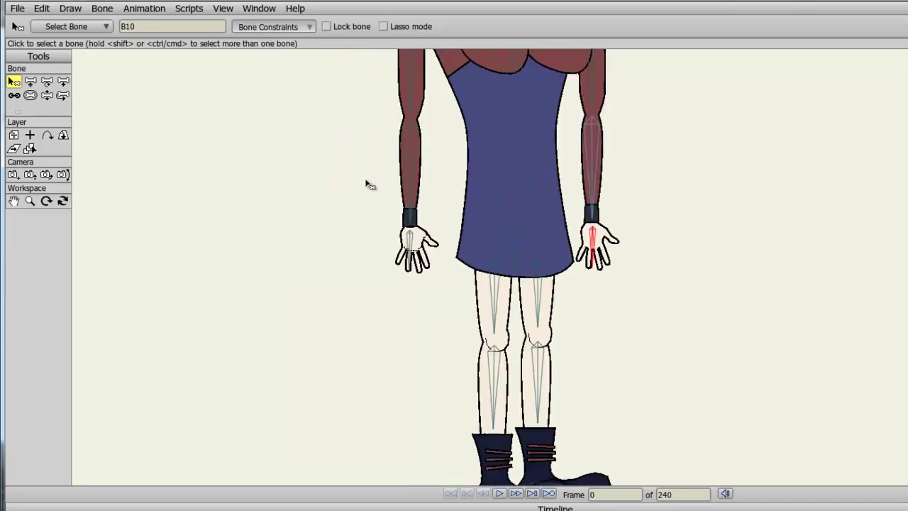
scroll(368, 185, down, 2)
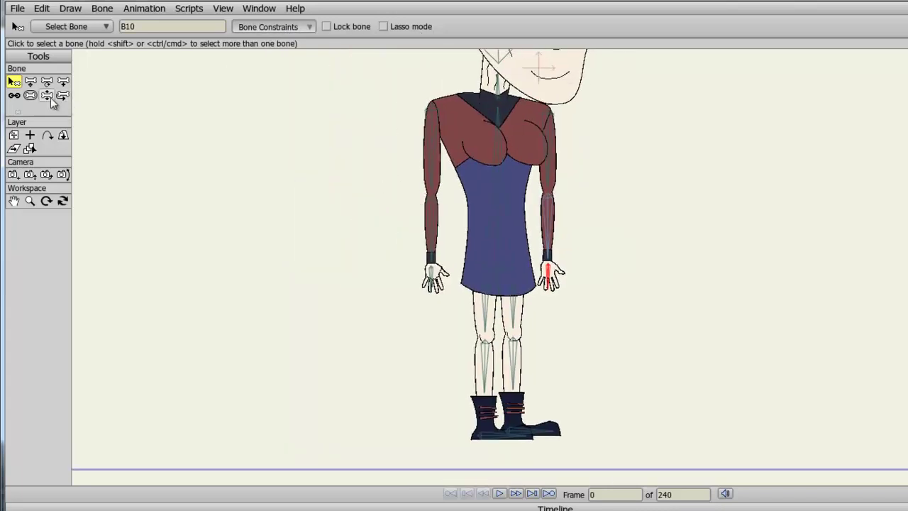
click(50, 97)
drag(497, 450, 384, 412)
drag(519, 435, 516, 460)
drag(446, 293, 417, 300)
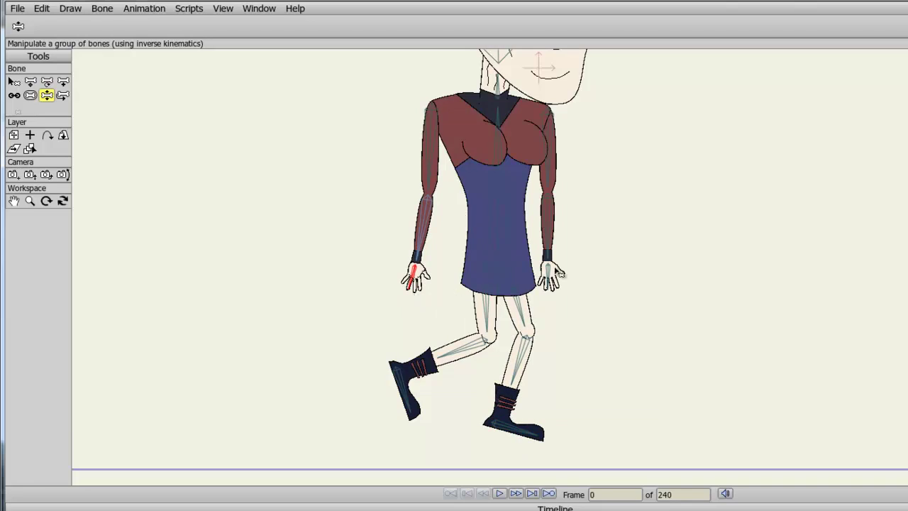
drag(553, 278, 587, 461)
scroll(613, 211, up, 3)
drag(590, 248, 577, 372)
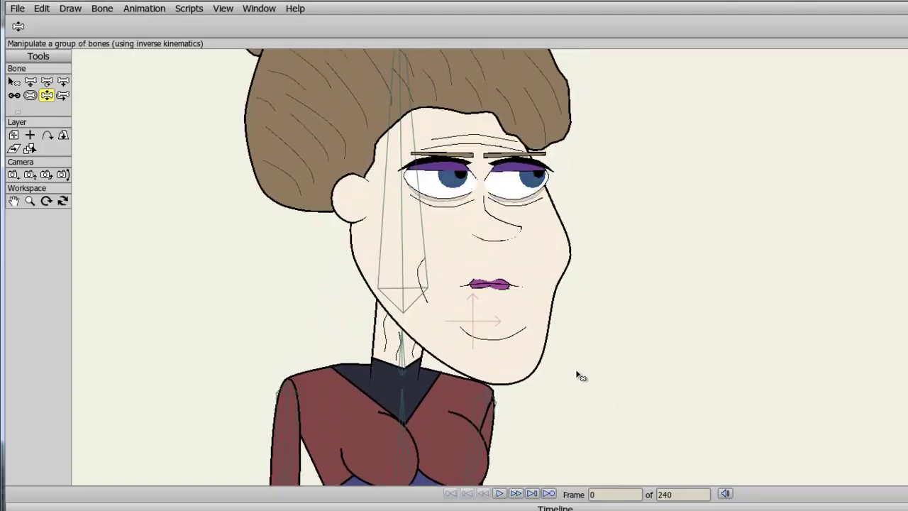